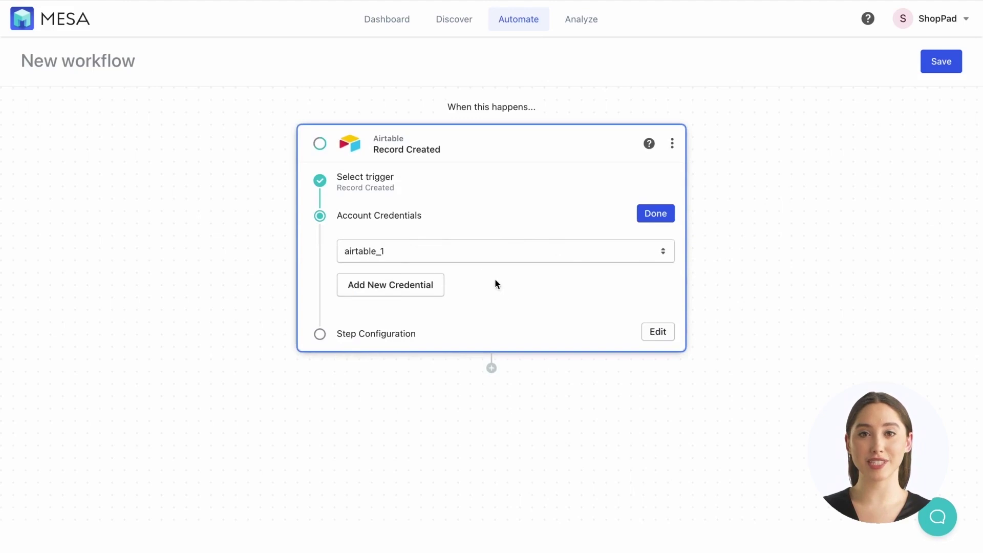
- Keep the airtable_1 credential on the Record Created trigger and continue to its configuration
click(648, 217)
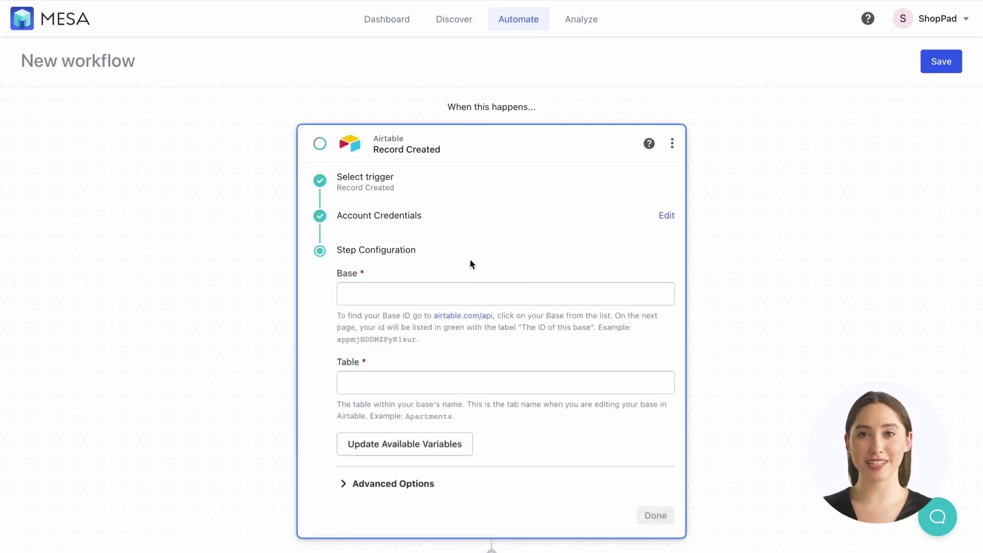
- Copy the Digital Marketing base ID from airtable.com/api into the trigger's Base field, then view the Emails table
click(474, 314)
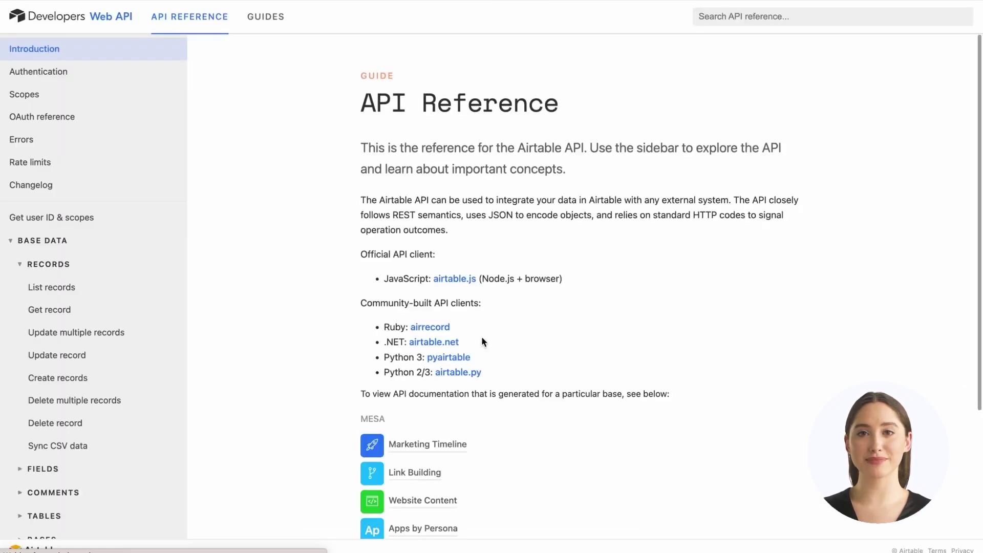
scroll(480, 340, down, 2)
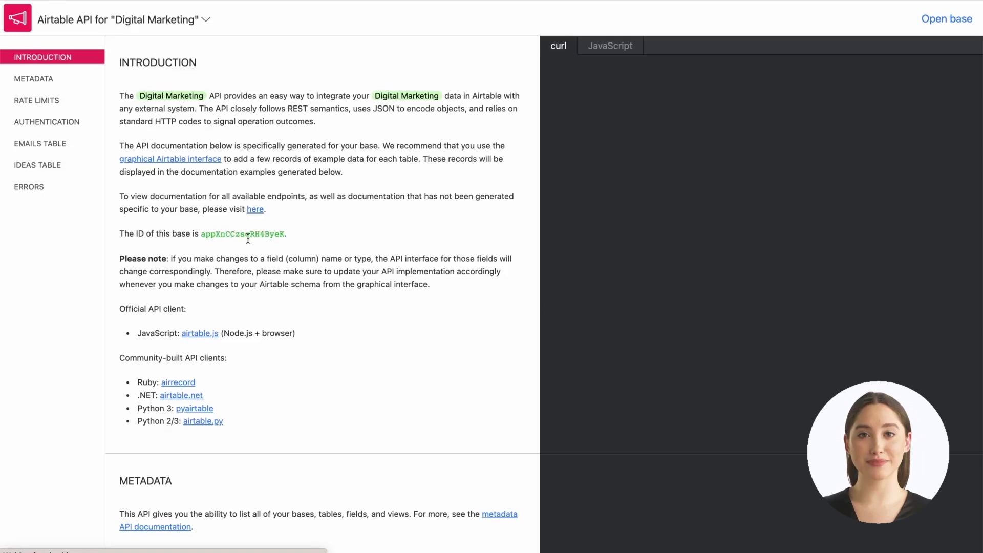
double_click(246, 234)
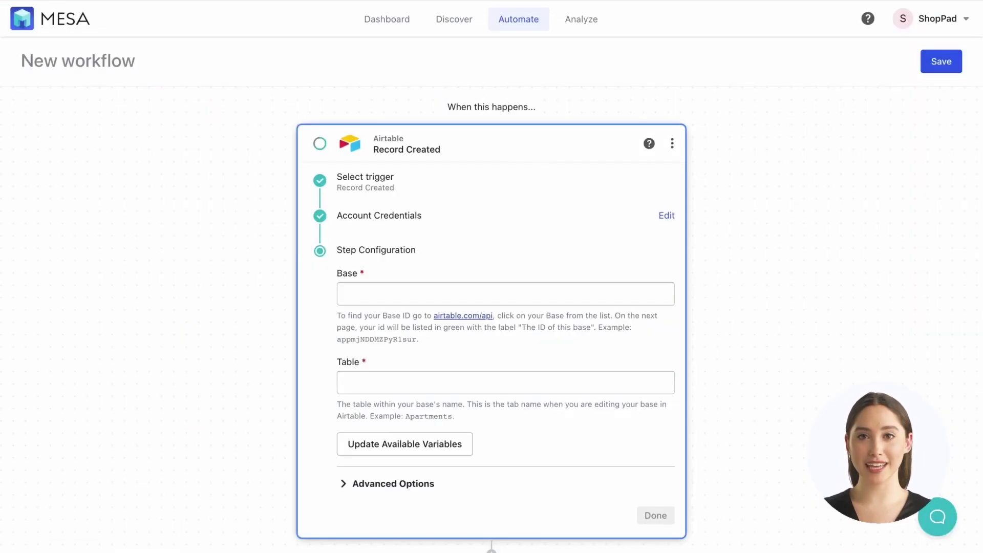
click(384, 290)
click(241, 295)
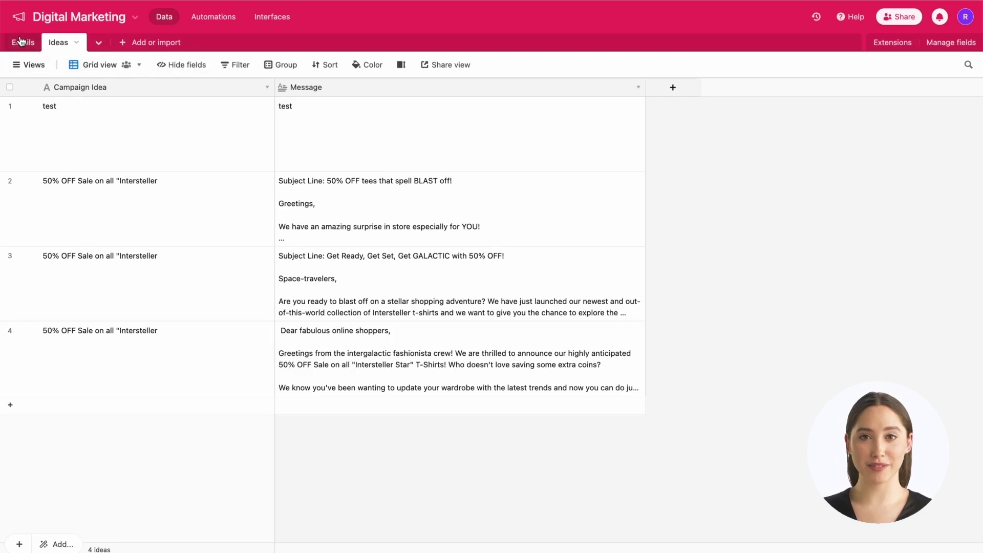
click(26, 42)
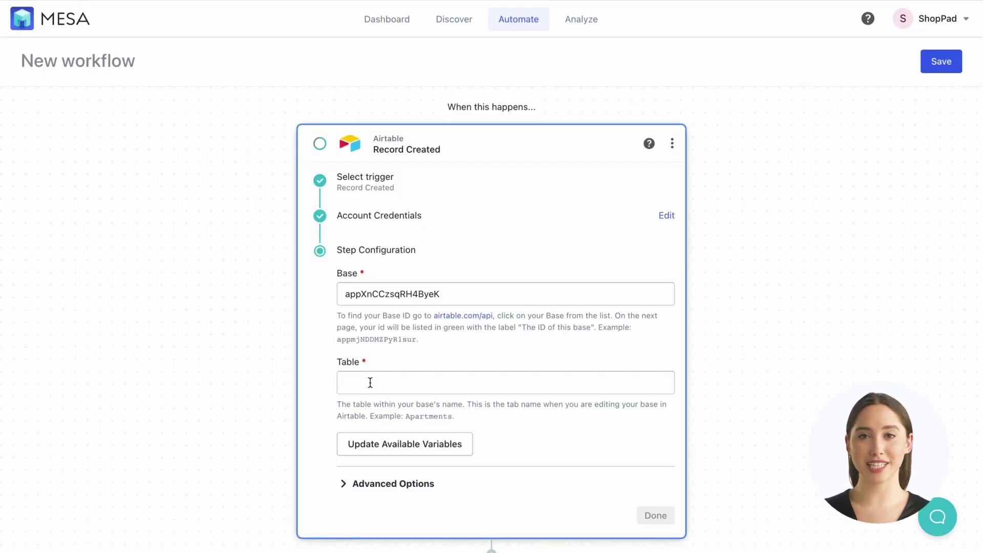
- Set the trigger's Table to Emails, refresh its variables, and make it repeat every 1 minute
click(370, 383)
text(Emails)
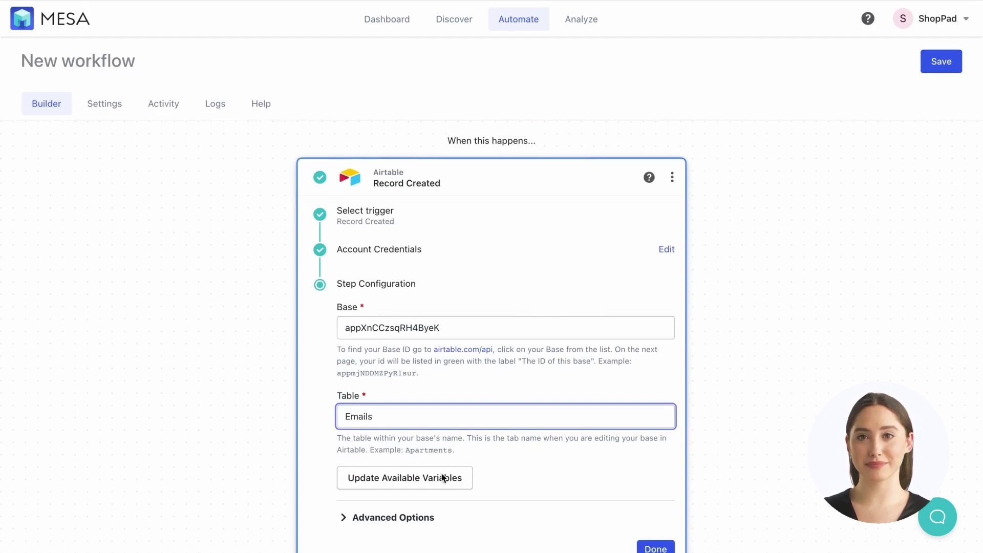
click(443, 478)
click(401, 469)
scroll(397, 468, down, 2)
click(425, 446)
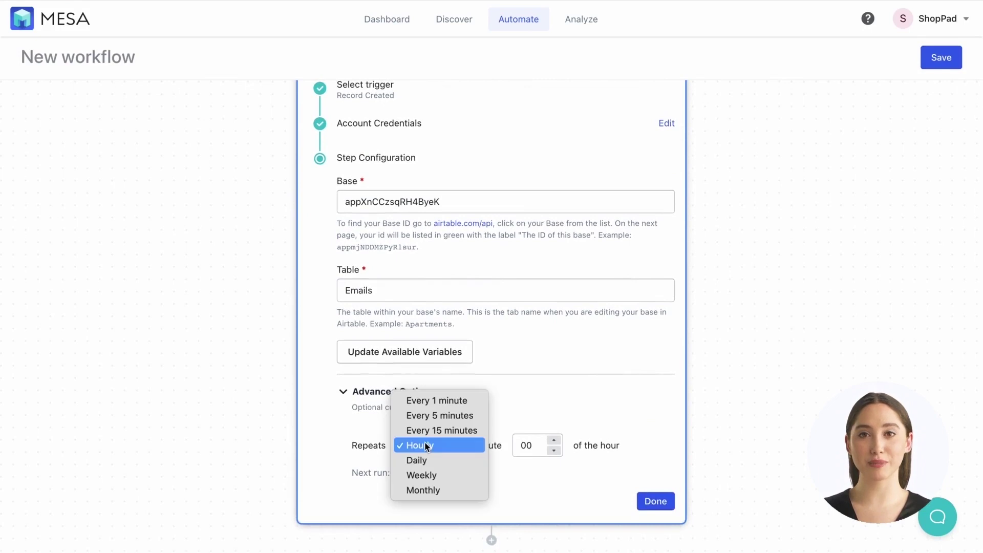
click(431, 397)
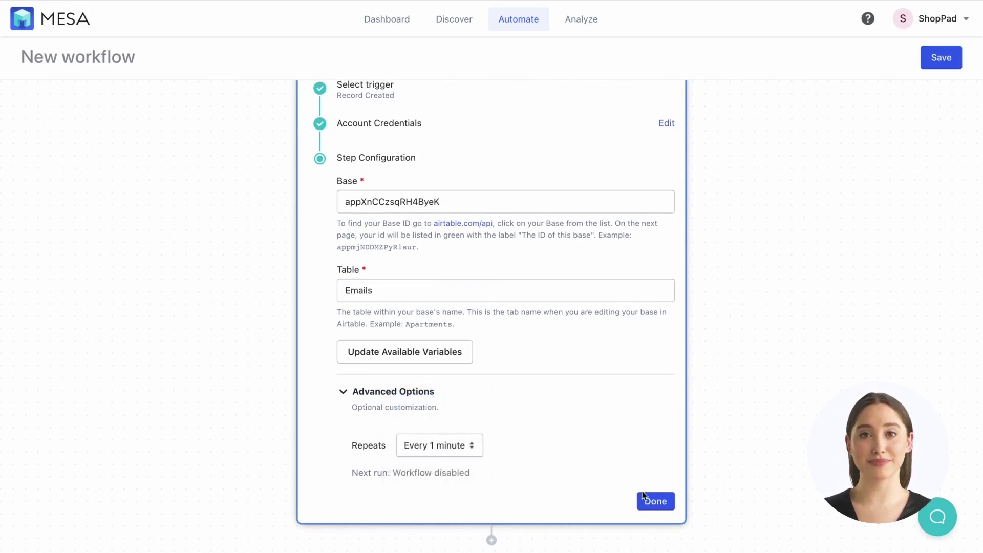
click(654, 500)
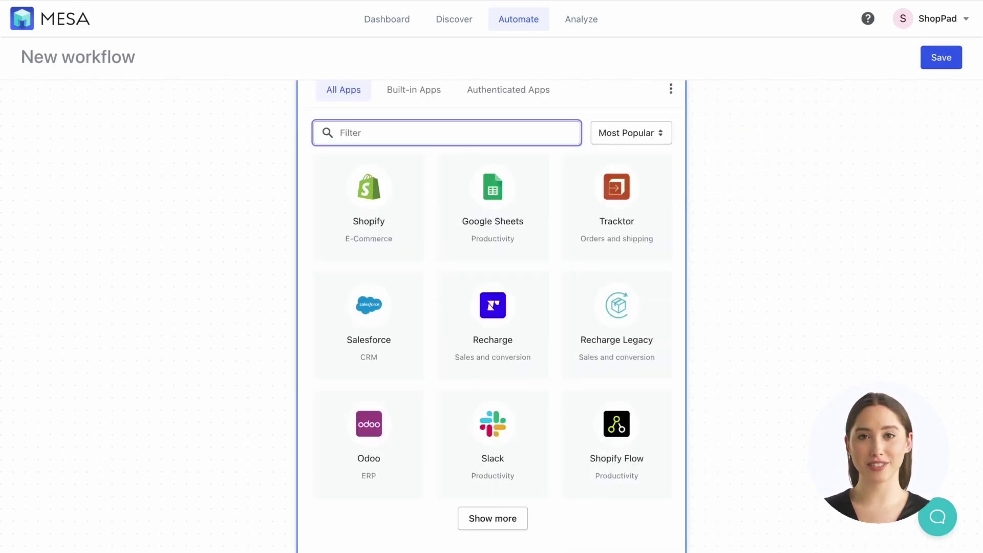
- Add an OpenAI Prompt action after the trigger using the openai credential
scroll(630, 315, up, 3)
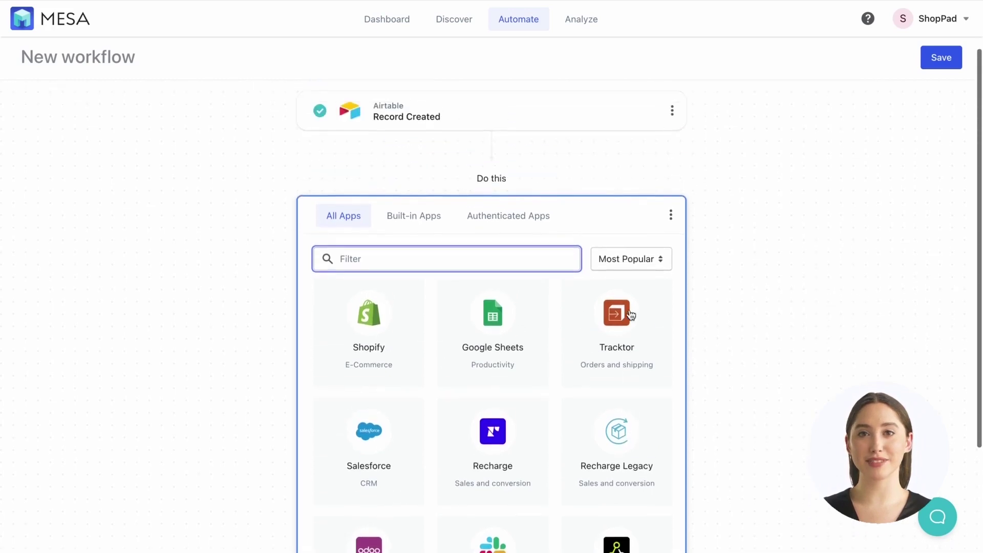
text(ope)
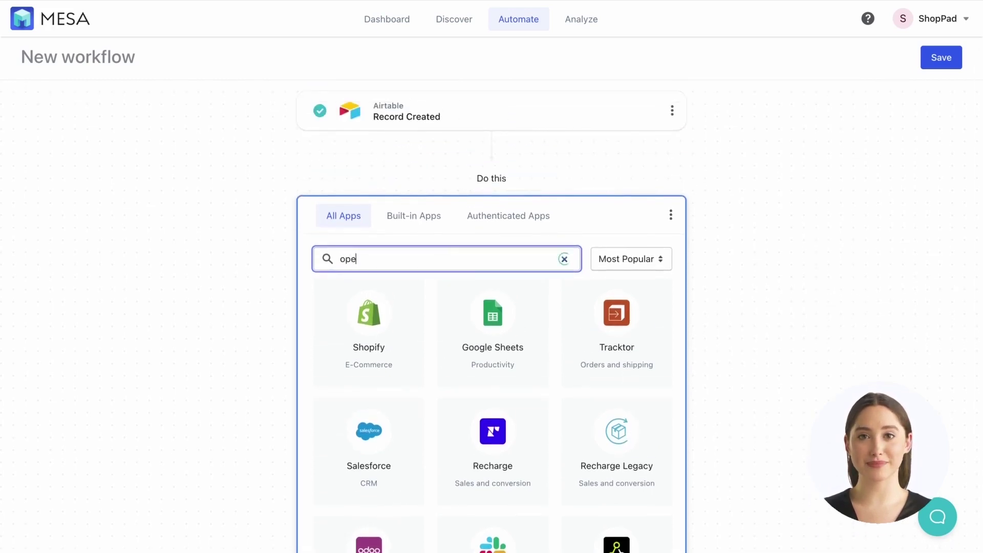
text(n)
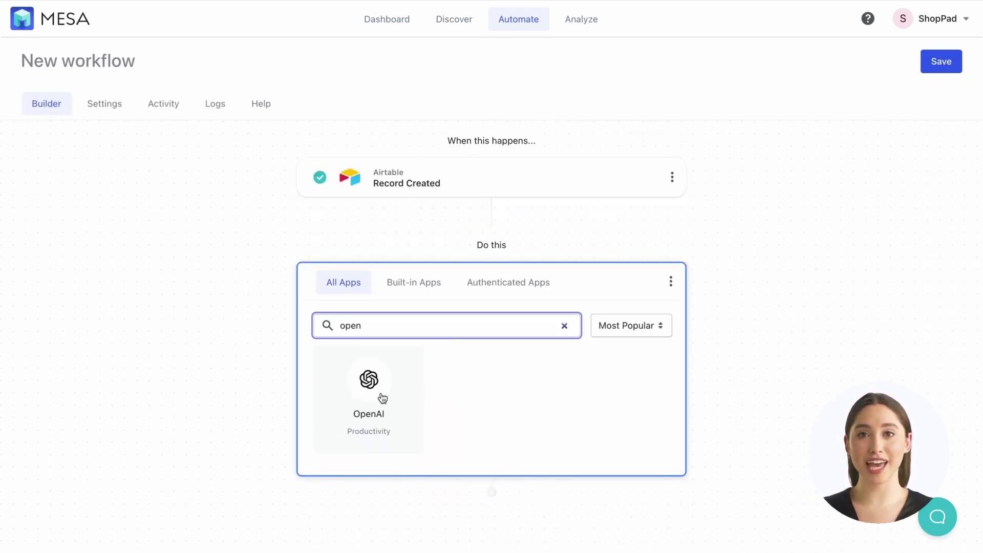
click(382, 399)
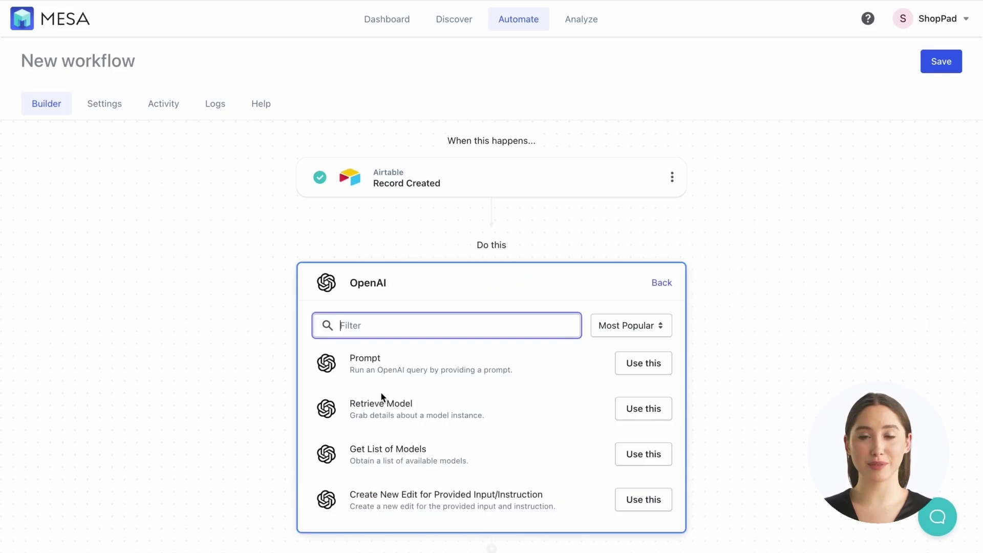
click(634, 362)
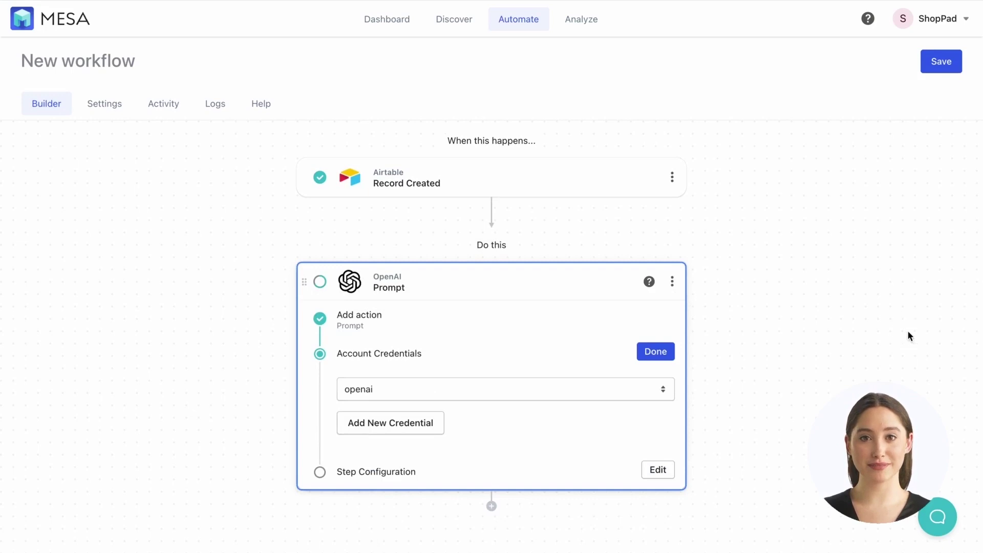
click(650, 354)
scroll(586, 384, down, 2)
scroll(586, 379, down, 2)
click(447, 243)
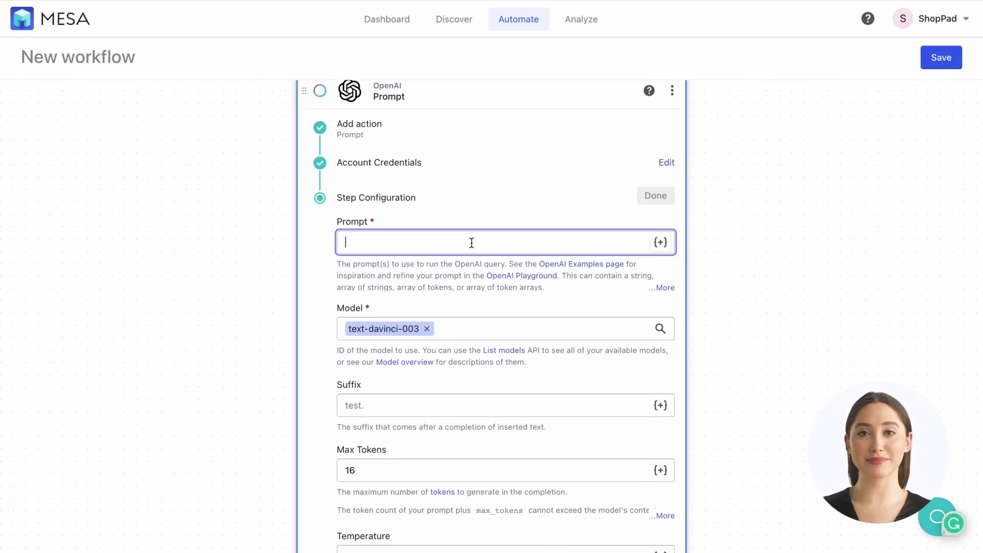
- Paste the t-shirt promotion email prompt and append the Record Created Campaign Idea variable
text(Write a creative email message to inspire online shoppers that compel them to view our website of newly released t-shirts. Use fun language that makes them curious to see)
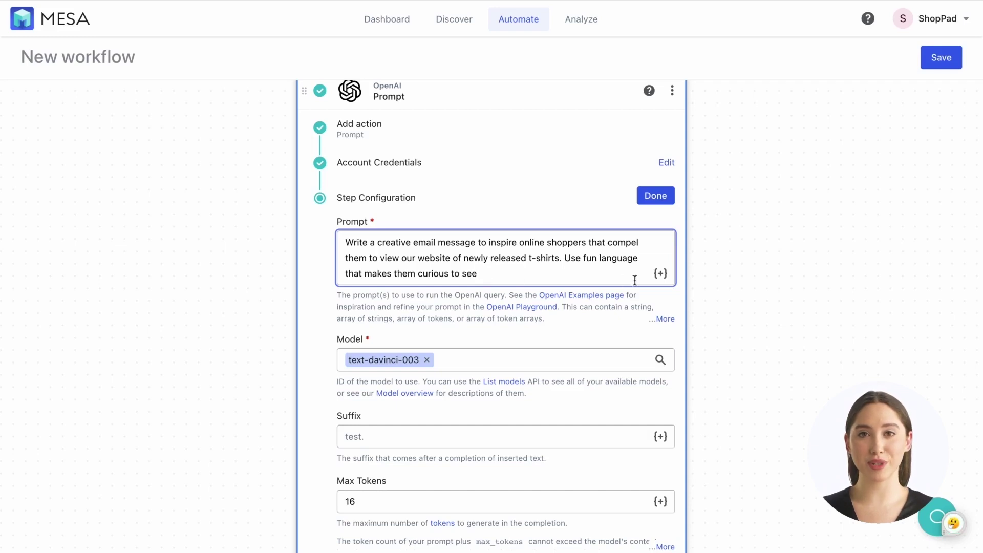
click(661, 275)
click(783, 179)
scroll(801, 287, down, 2)
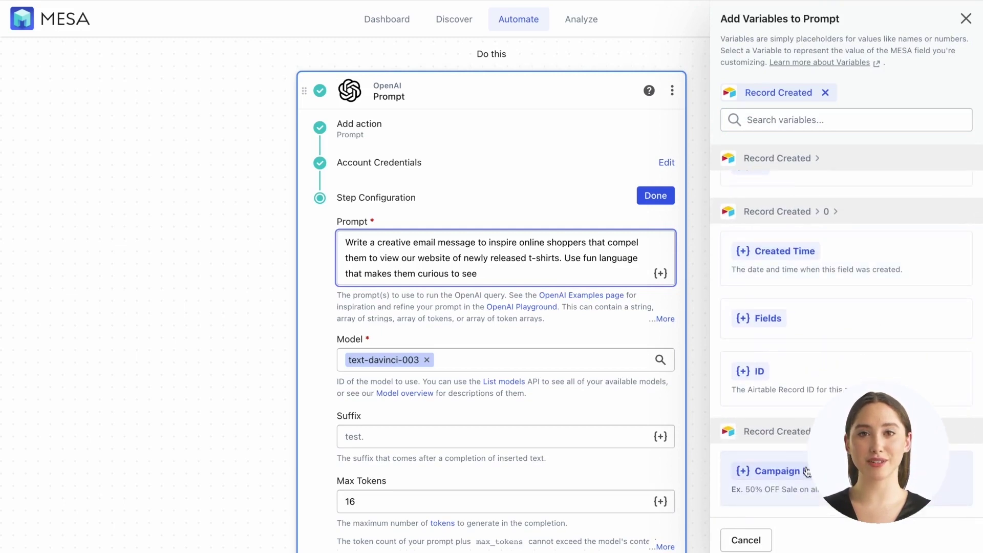
click(807, 472)
scroll(754, 416, down, 5)
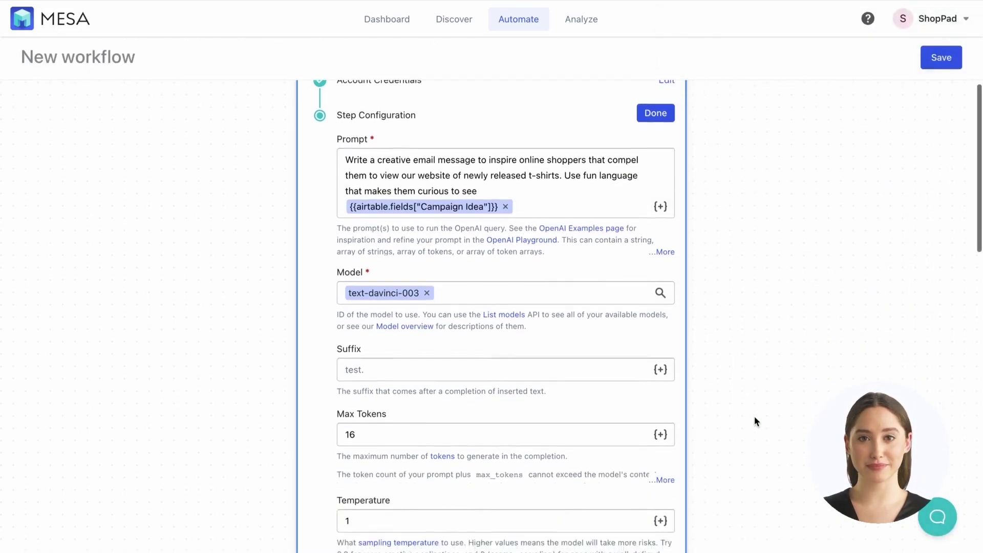
- Set the OpenAI step's Max Tokens to 500 and N to 3 completions
click(367, 302)
drag(367, 302, 343, 301)
text(500)
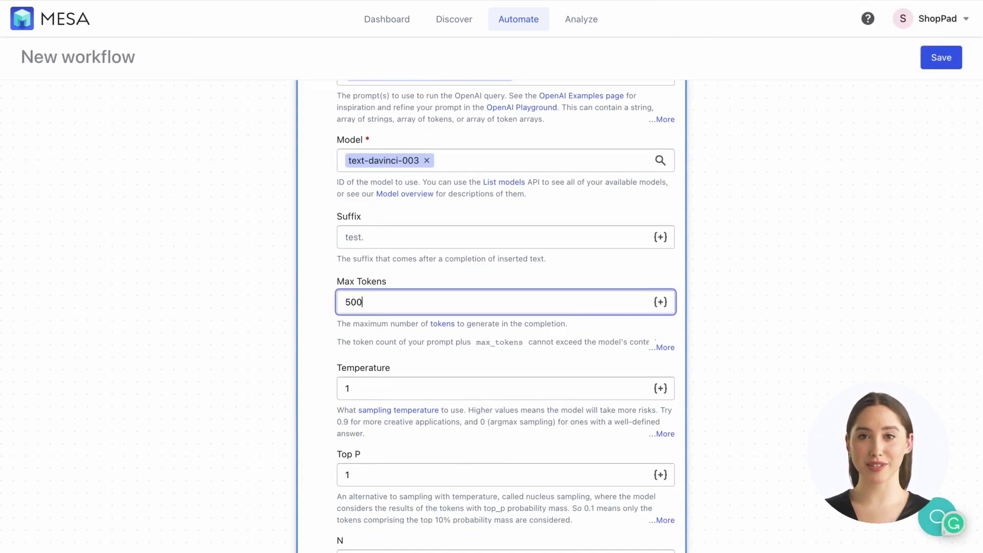
click(309, 343)
scroll(309, 342, down, 4)
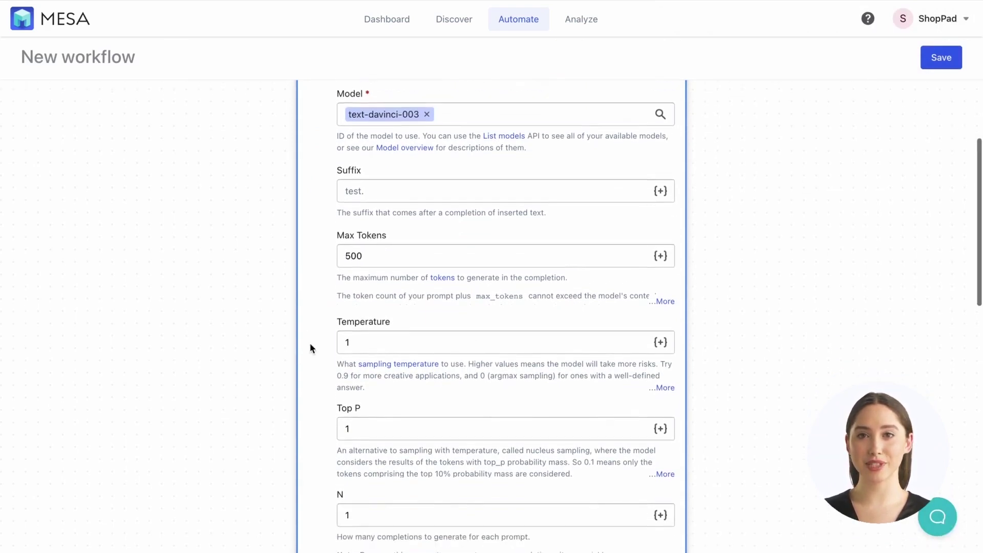
click(354, 374)
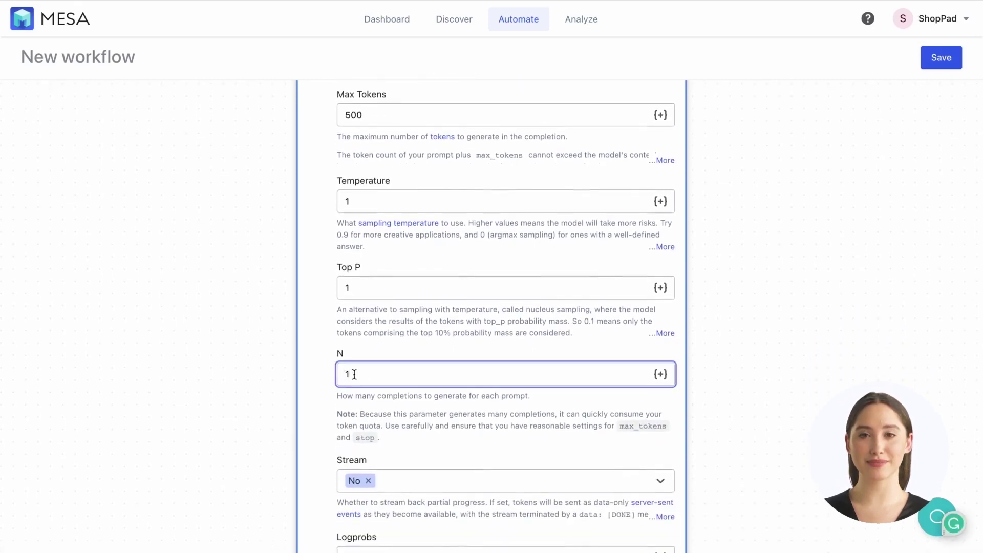
key(BackSpace)
text(3)
click(320, 425)
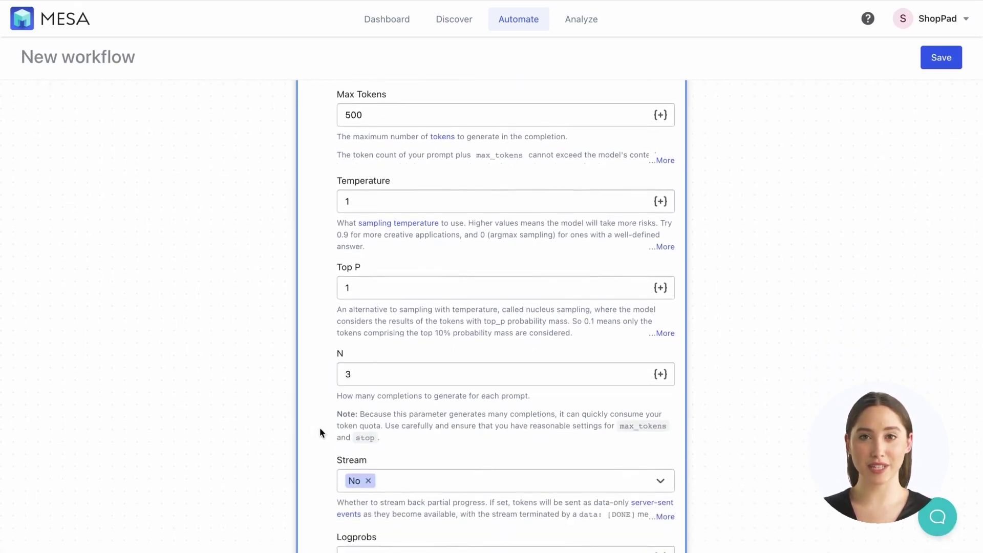
- Clear the Best Of value and finish the OpenAI Prompt step
scroll(319, 427, down, 6)
scroll(319, 427, down, 5)
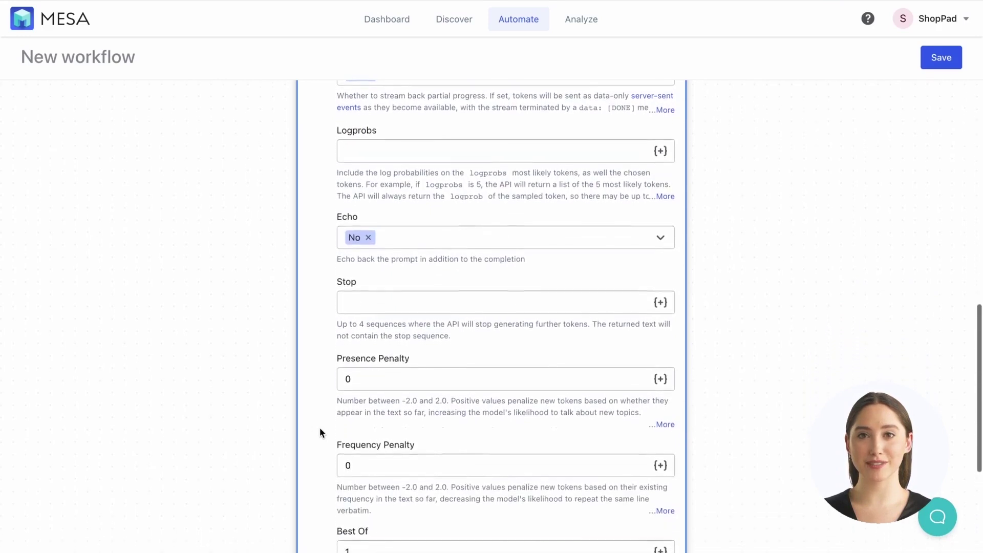
click(366, 364)
key(BackSpace)
click(317, 420)
scroll(321, 437, down, 2)
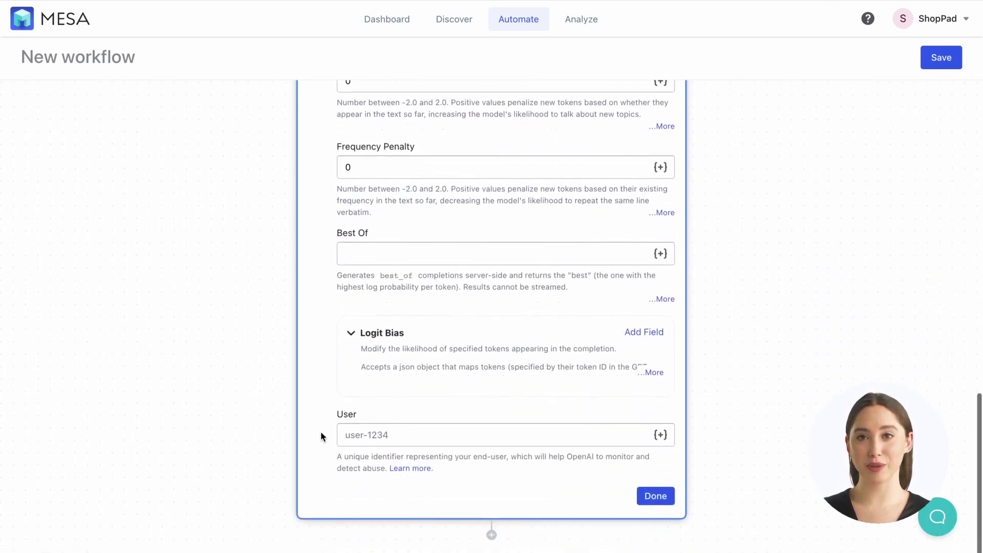
click(655, 502)
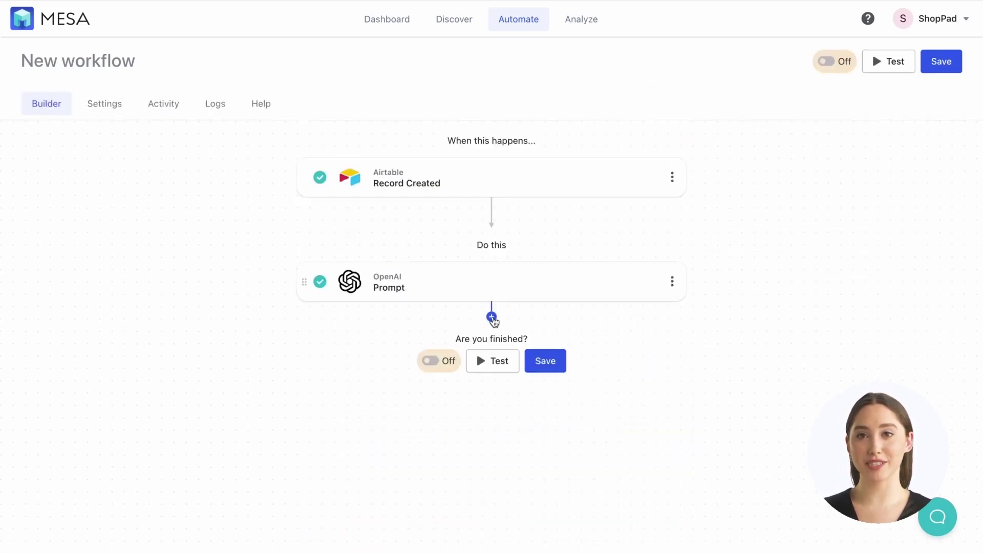
- Add an Airtable Add Record step after the OpenAI prompt with the Airtable credential
click(491, 317)
text(airtab)
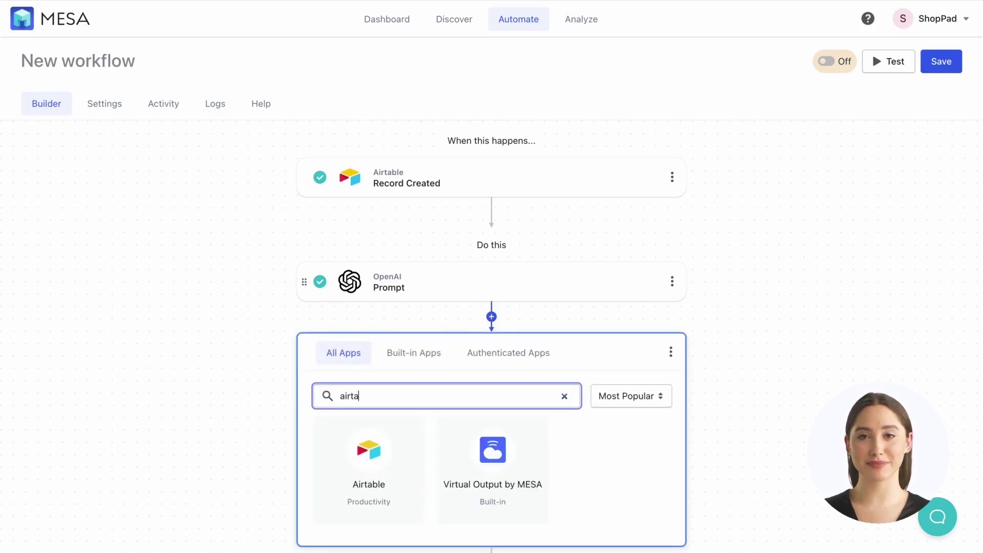
click(377, 471)
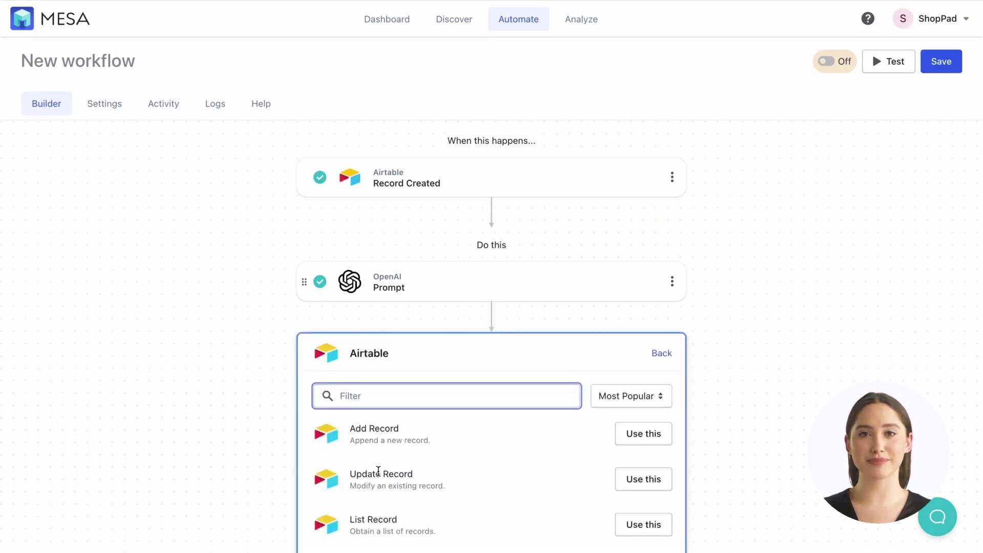
scroll(410, 468, down, 1)
scroll(587, 455, down, 2)
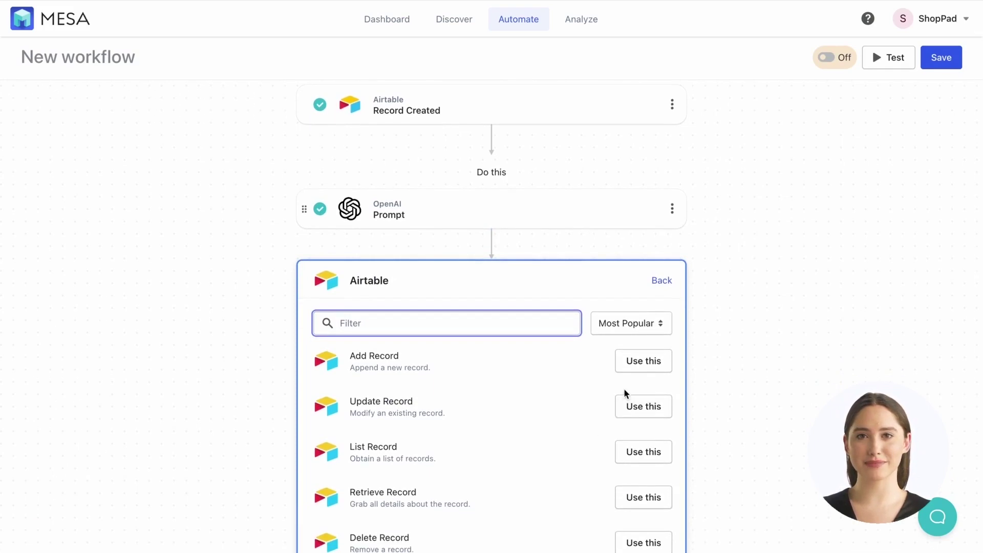
click(643, 359)
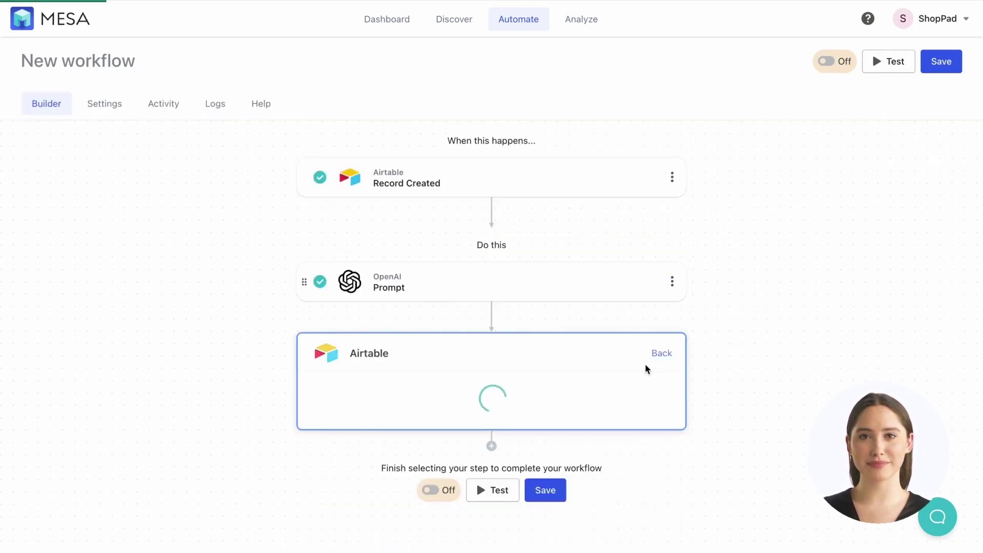
scroll(780, 405, down, 2)
click(655, 342)
scroll(501, 390, down, 2)
- Copy the trigger's base ID into the Add Record step's Base field
click(445, 320)
scroll(431, 139, up, 5)
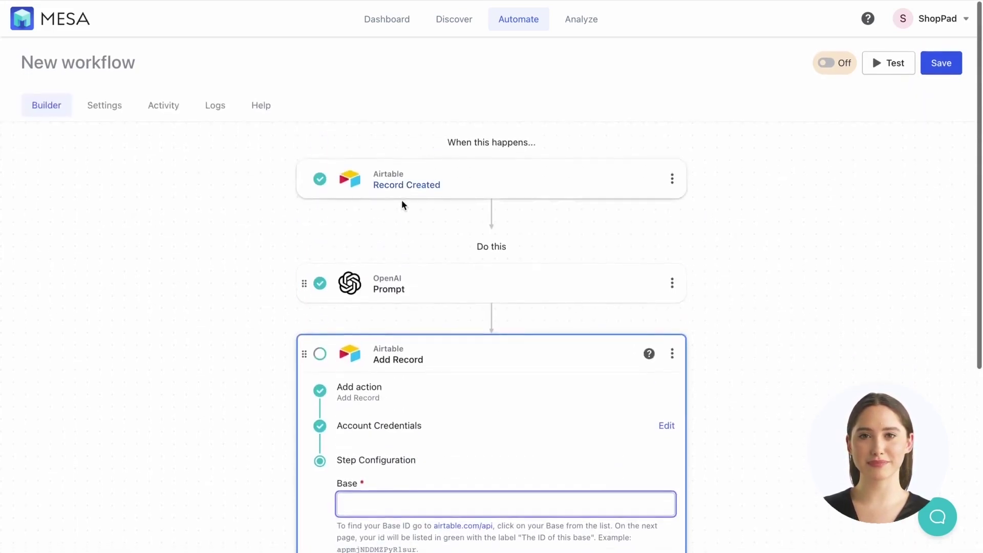
click(536, 183)
double_click(426, 329)
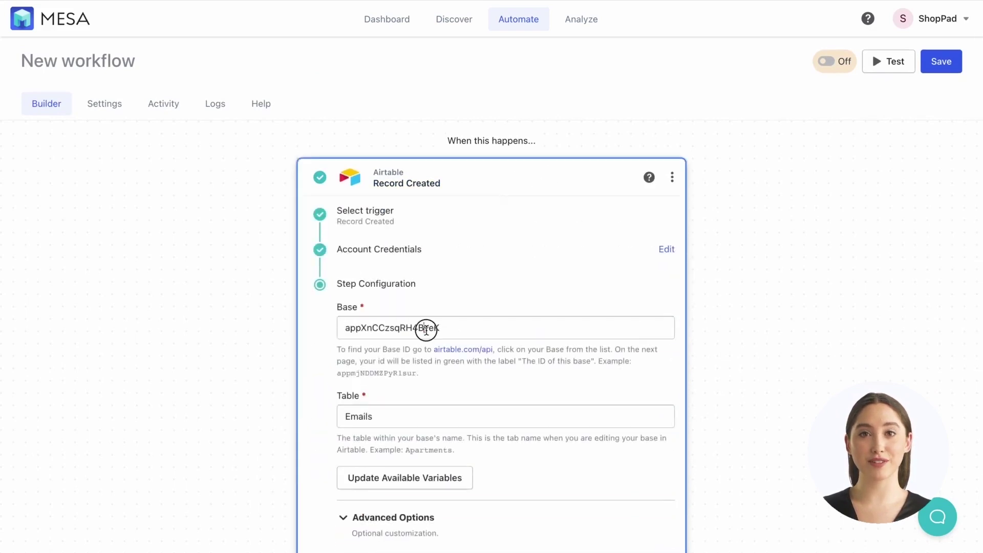
click(761, 340)
scroll(761, 340, down, 10)
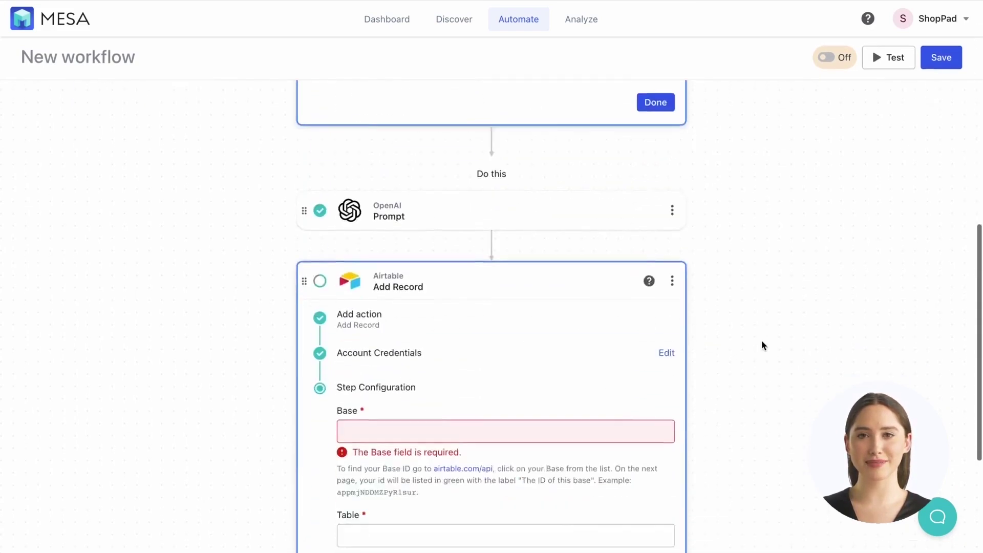
click(526, 338)
- Set the Add Record step's Table to Ideas
scroll(526, 336, down, 3)
click(478, 292)
text(Idea)
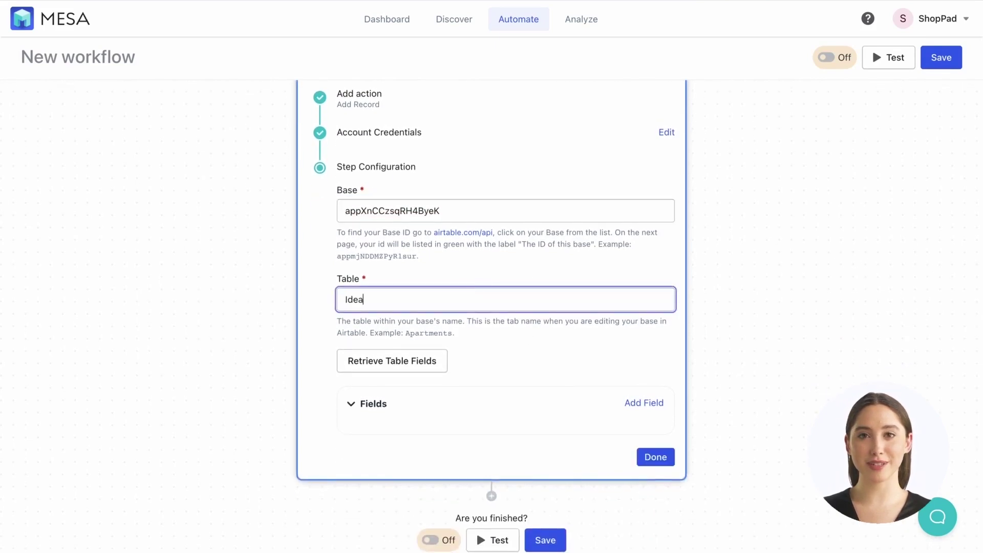
text(s)
click(230, 159)
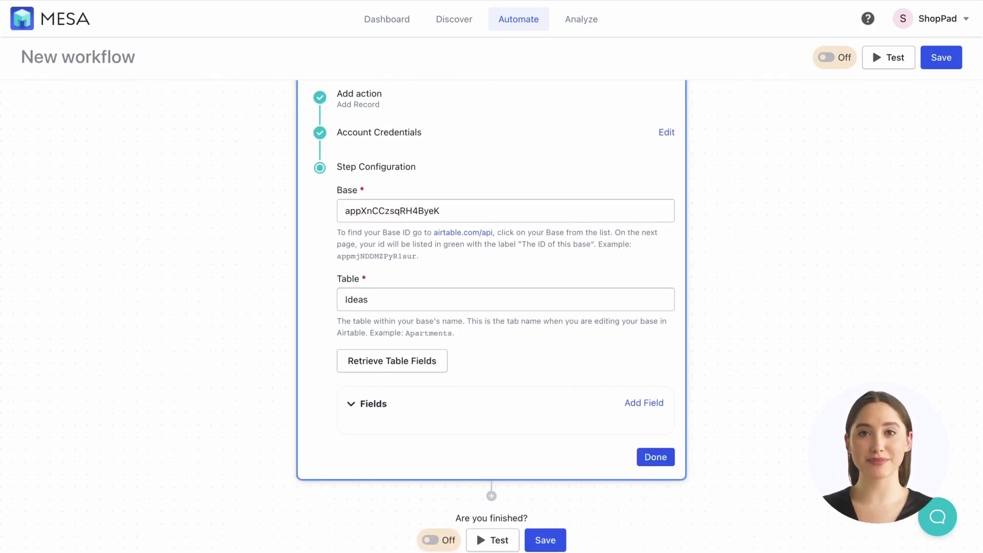
- Load the Ideas table fields, map Message to the Prompt's Choices Text, and add the Choices loop
click(392, 358)
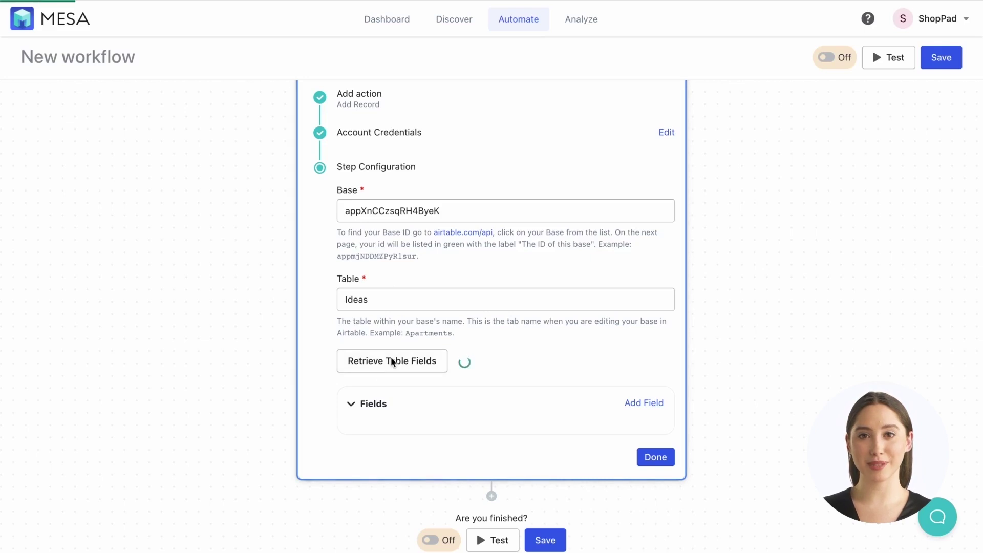
scroll(515, 371, down, 1)
scroll(515, 370, down, 2)
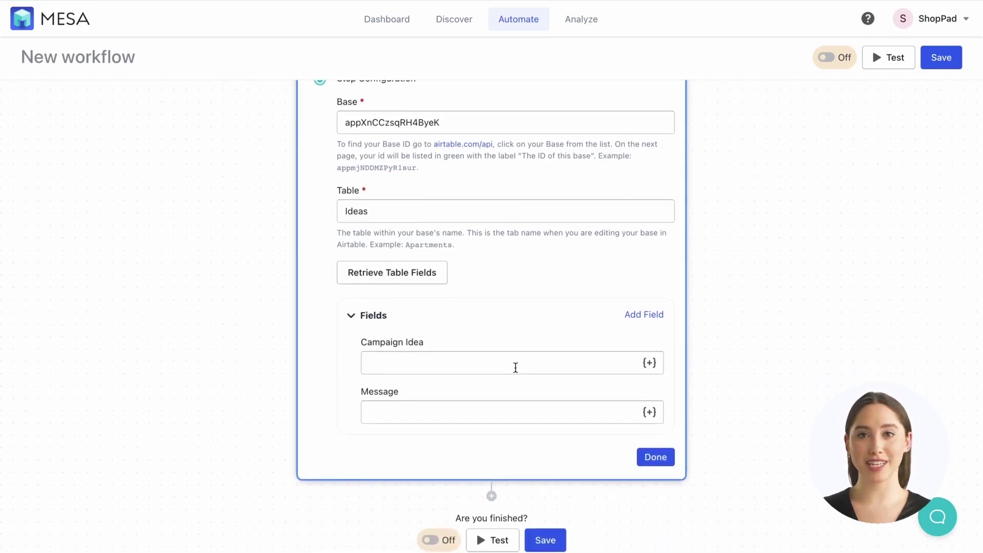
click(649, 412)
click(773, 237)
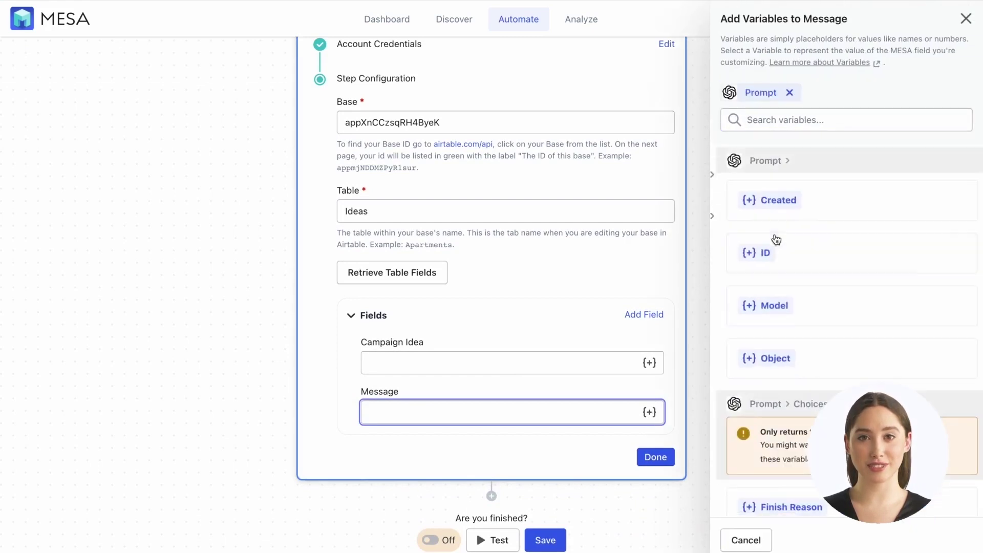
scroll(798, 340, down, 2)
scroll(799, 342, down, 4)
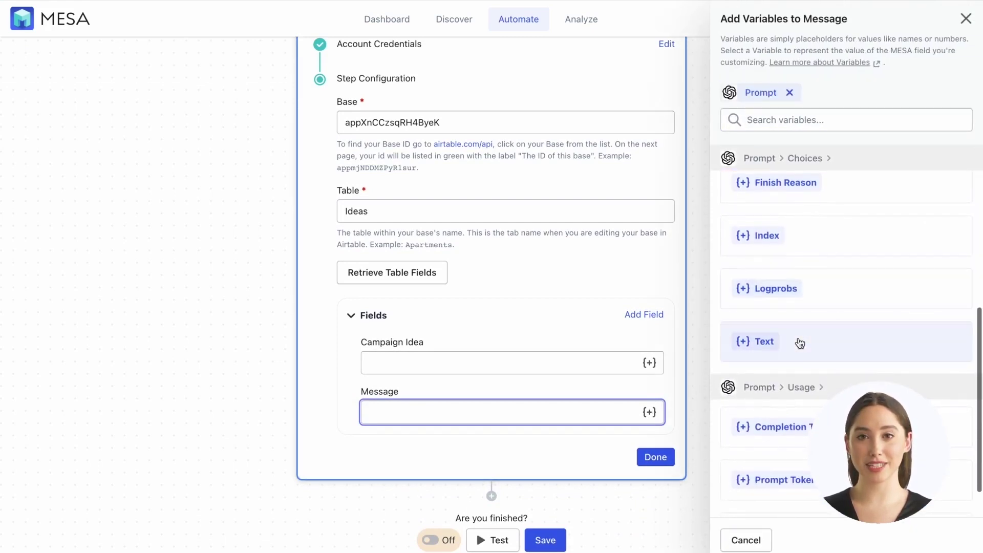
click(797, 355)
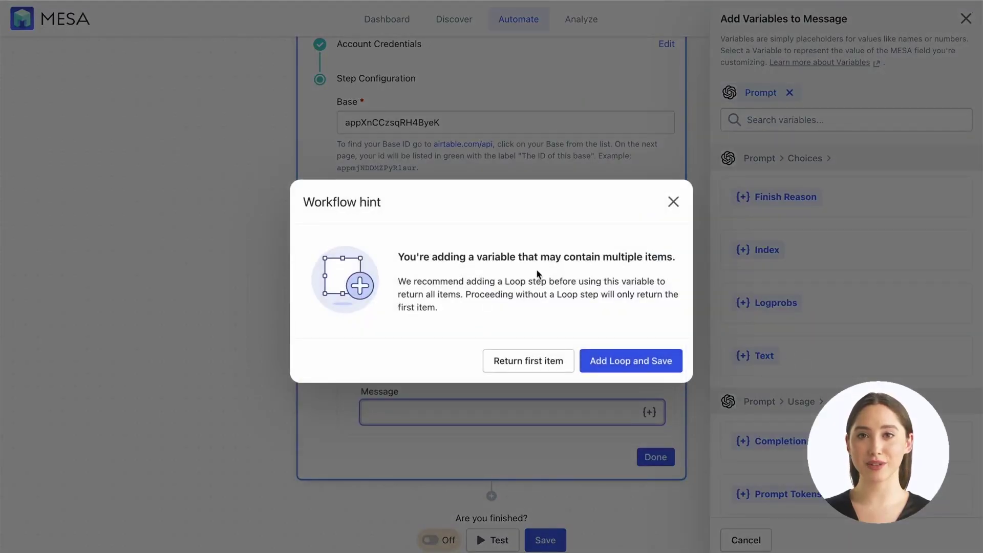
click(625, 360)
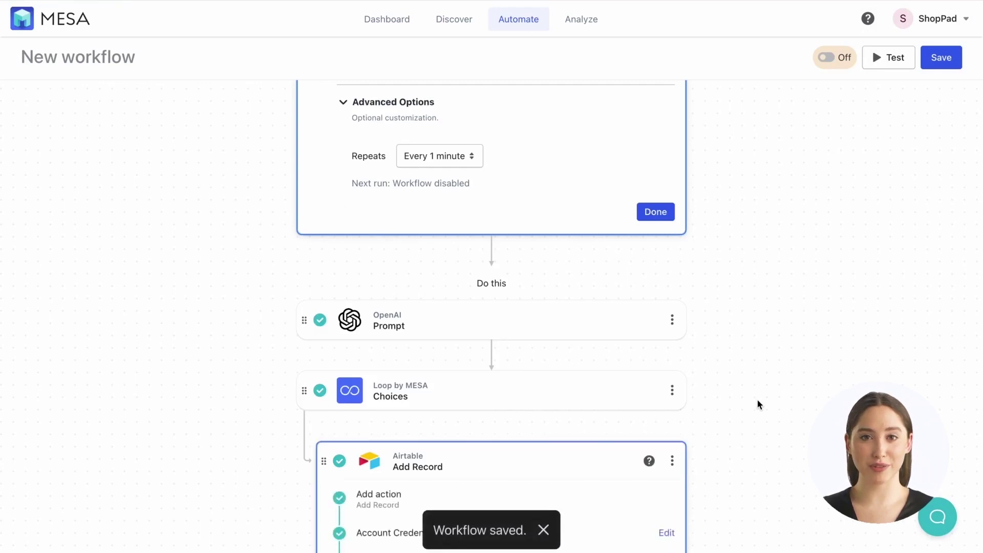
- Fill the Add Record Campaign Idea field with the Record Created Campaign Idea variable
scroll(759, 405, down, 9)
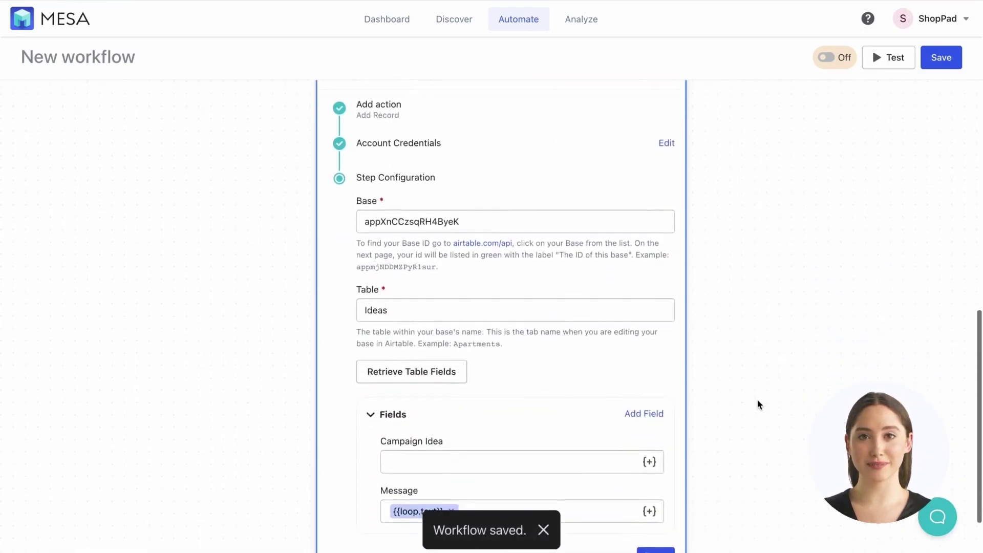
scroll(759, 404, down, 1)
click(447, 361)
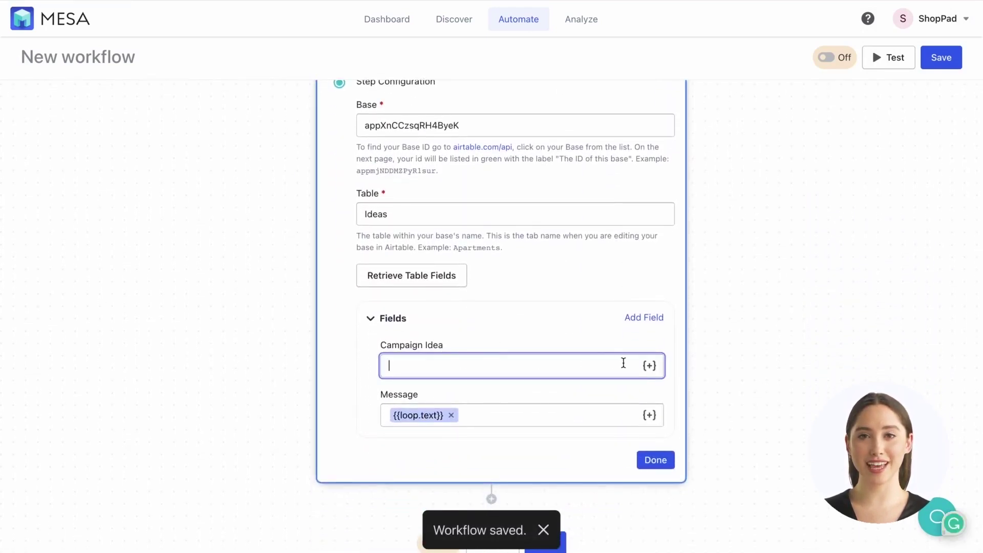
click(648, 367)
click(785, 184)
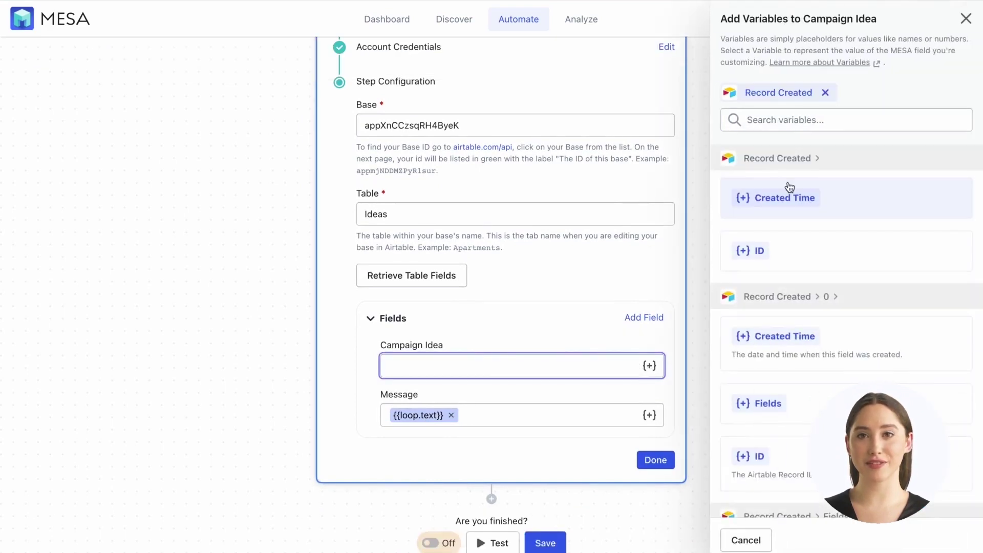
scroll(816, 373, down, 3)
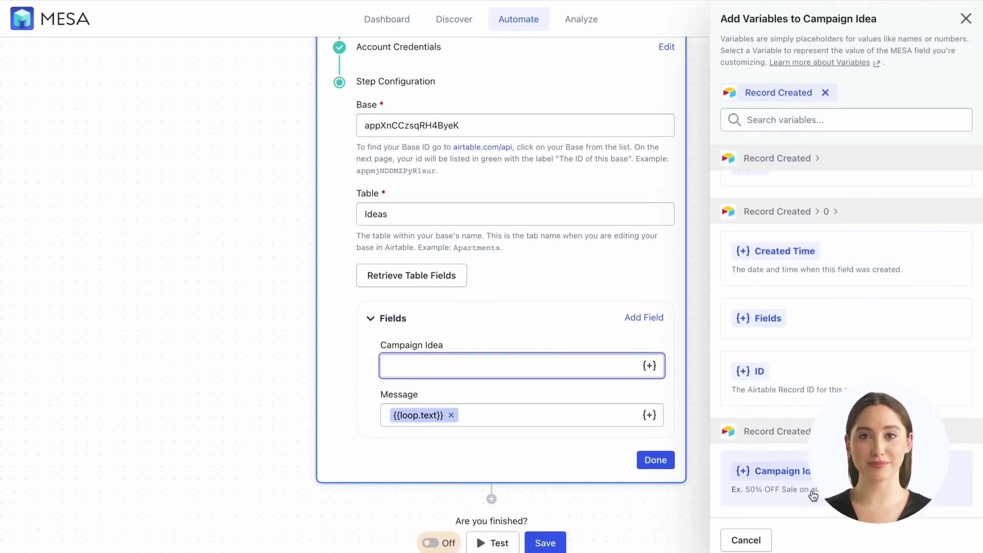
click(811, 491)
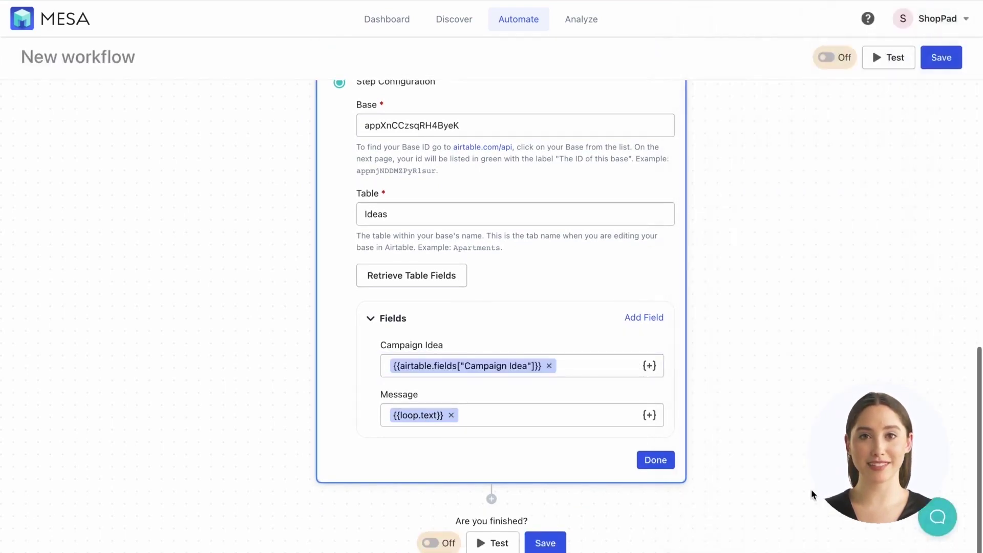
- Close the Add Record and trigger step panels and save the workflow
click(655, 460)
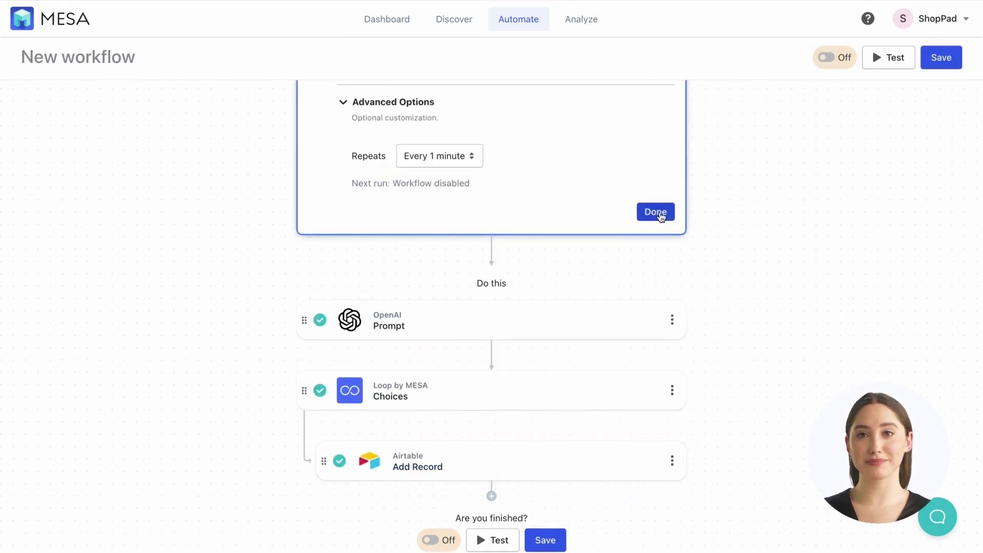
click(659, 213)
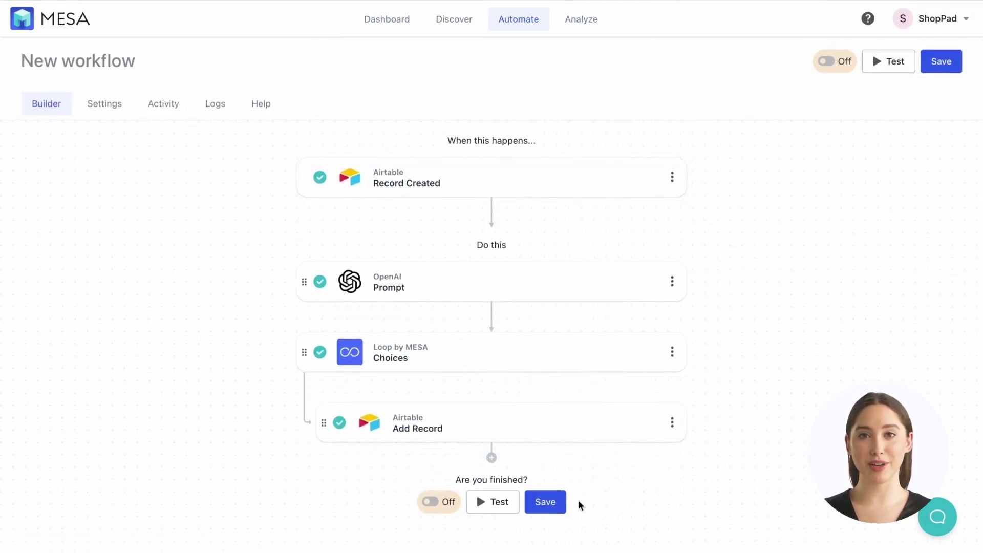
click(555, 503)
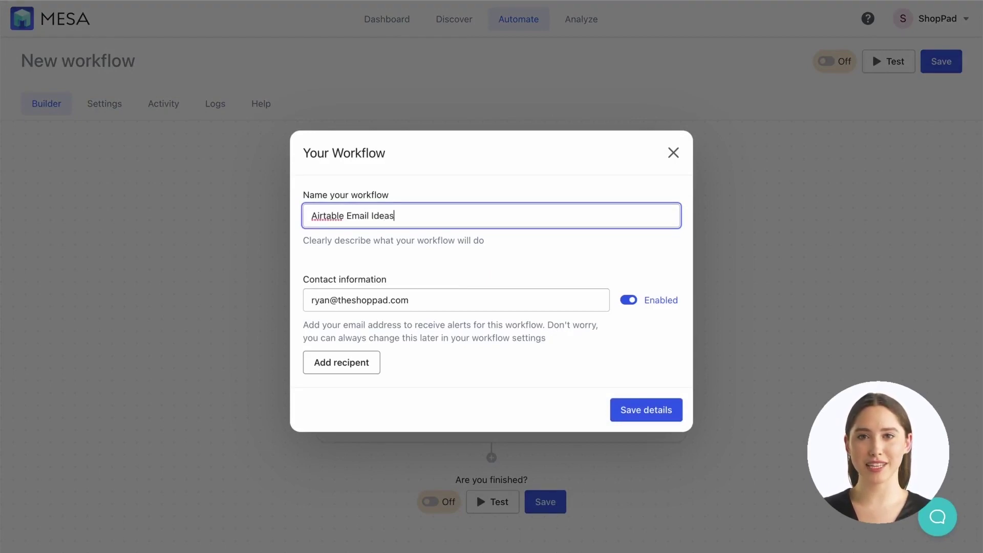
- Name the workflow 'Airtable Email Ideas', save the details, and toggle it On
text(Airtable Email Ideas)
click(649, 412)
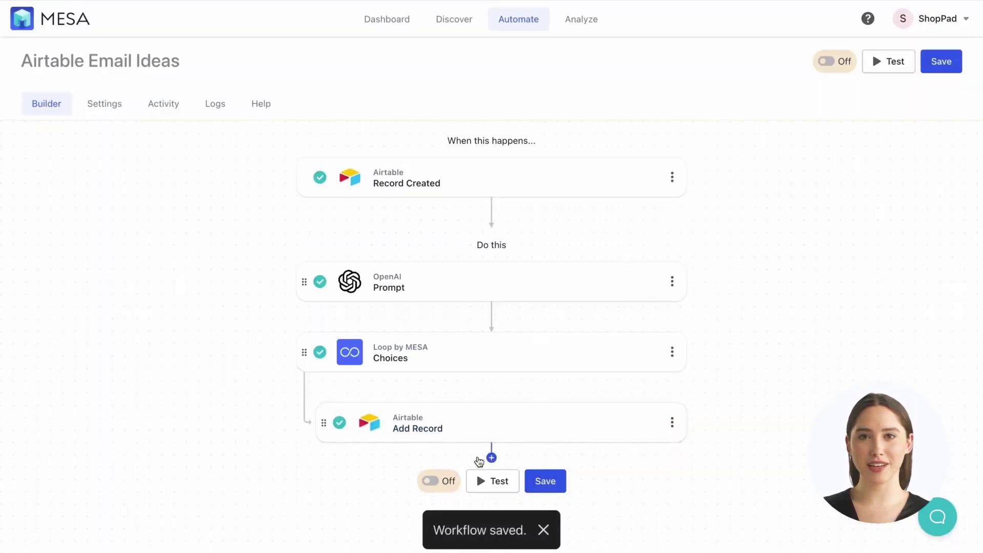
click(439, 482)
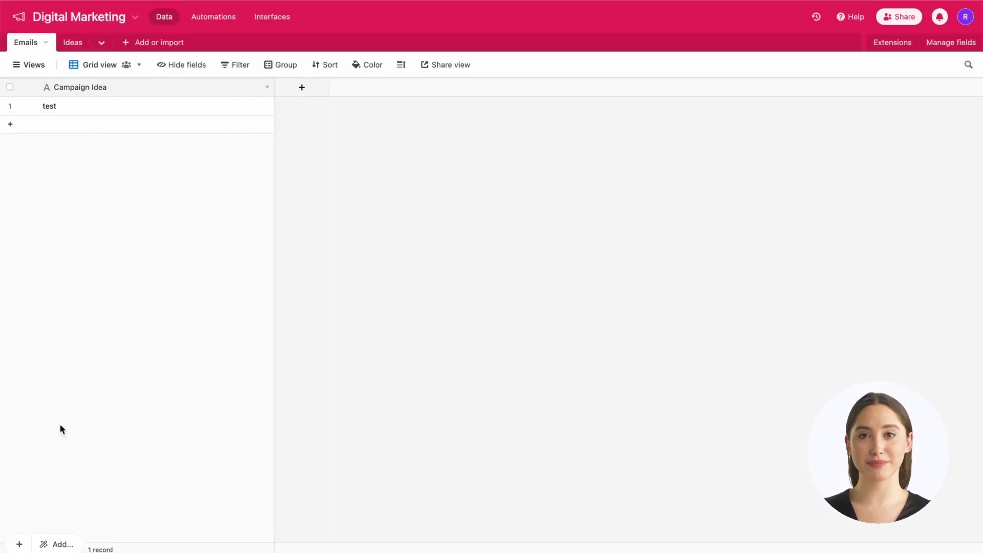
- Add an Emails record with Campaign Idea 'New Lefty Pride baseball practice t-shirts'
click(19, 543)
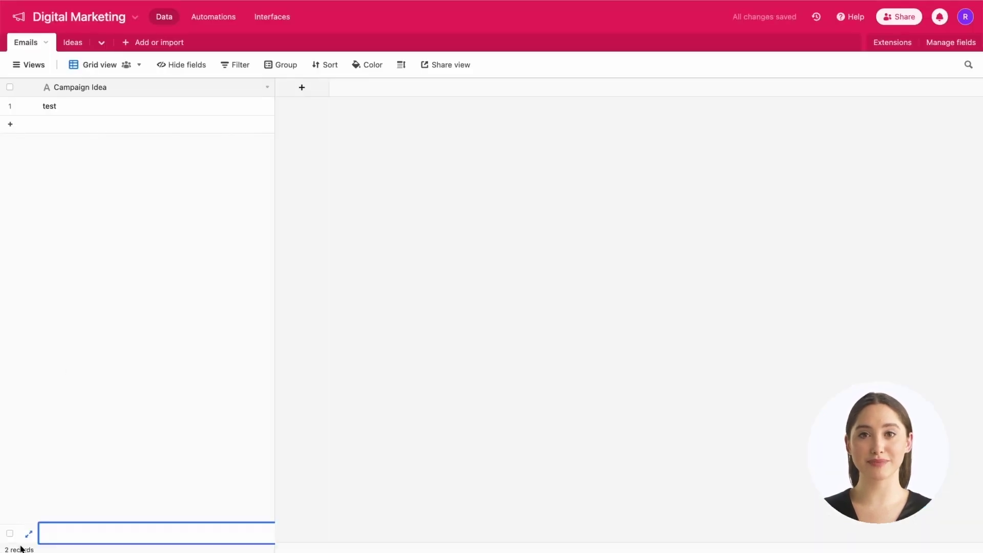
text(New Lefty Pride baseb)
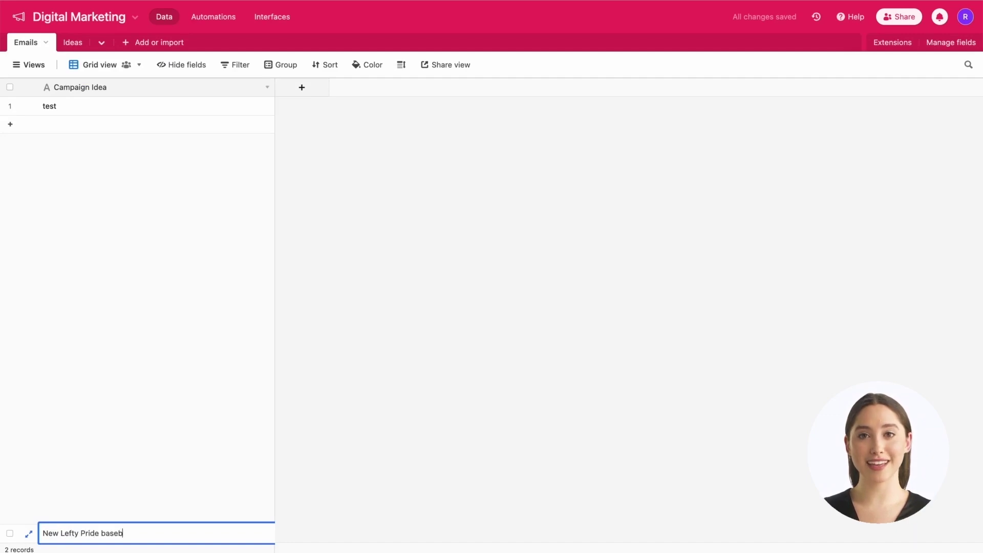
text(all practice t-shirts)
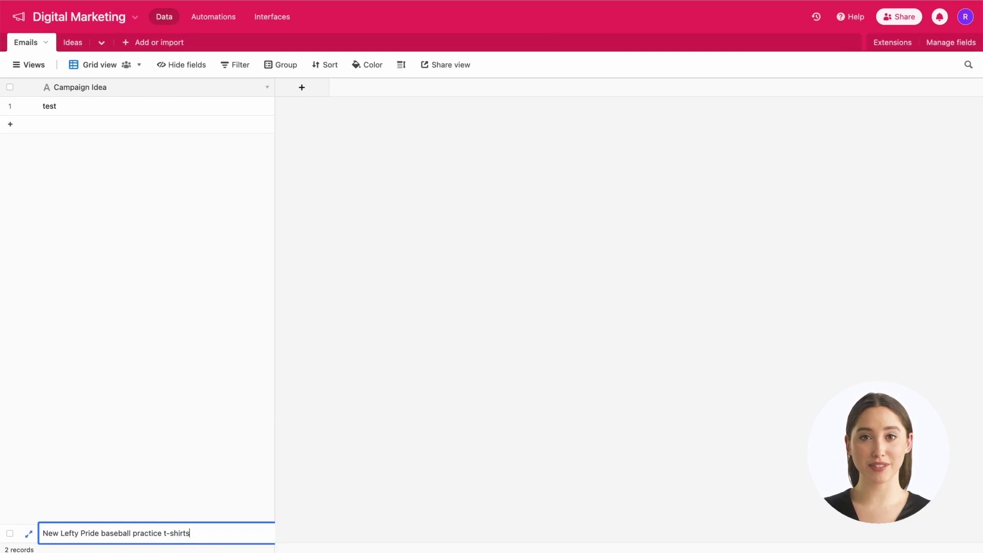
key(Return)
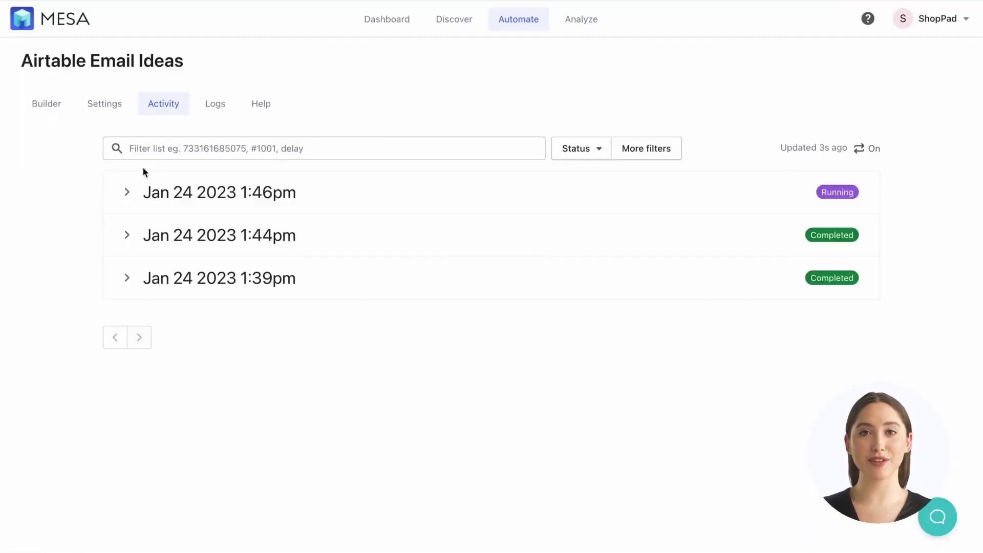
- Expand the newest Jan 24 1:46pm run to view its steps, then return to Airtable's Digital Marketing base
click(127, 193)
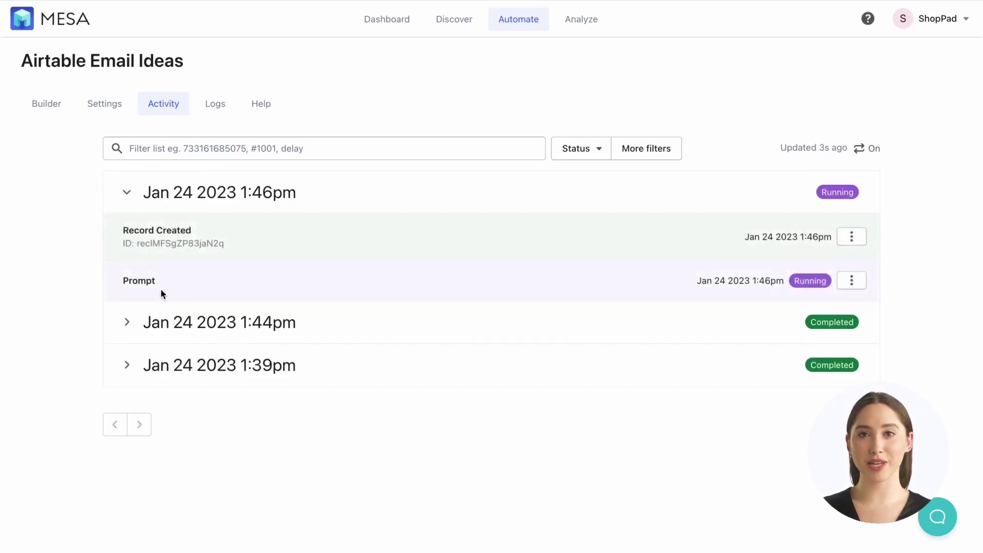
scroll(163, 293, down, 2)
scroll(163, 293, up, 1)
scroll(161, 290, up, 1)
click(158, 1)
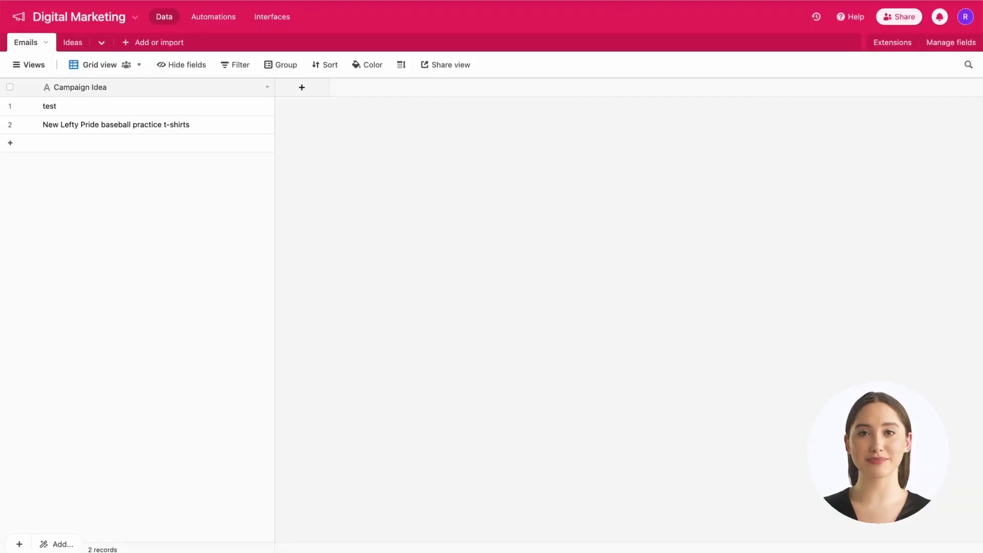
- Open the Ideas table and expand the AI-generated email messages in rows 2 and 3
click(75, 43)
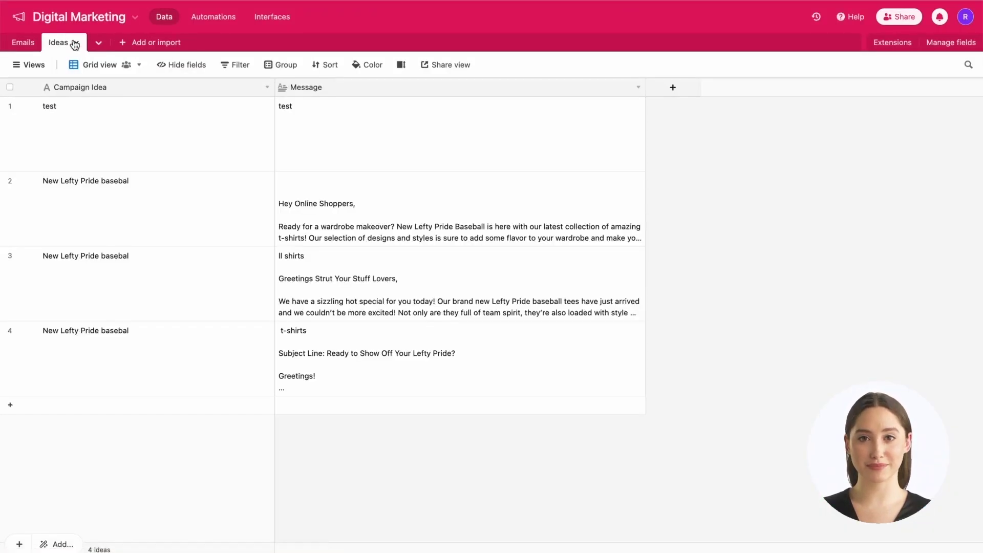
click(391, 211)
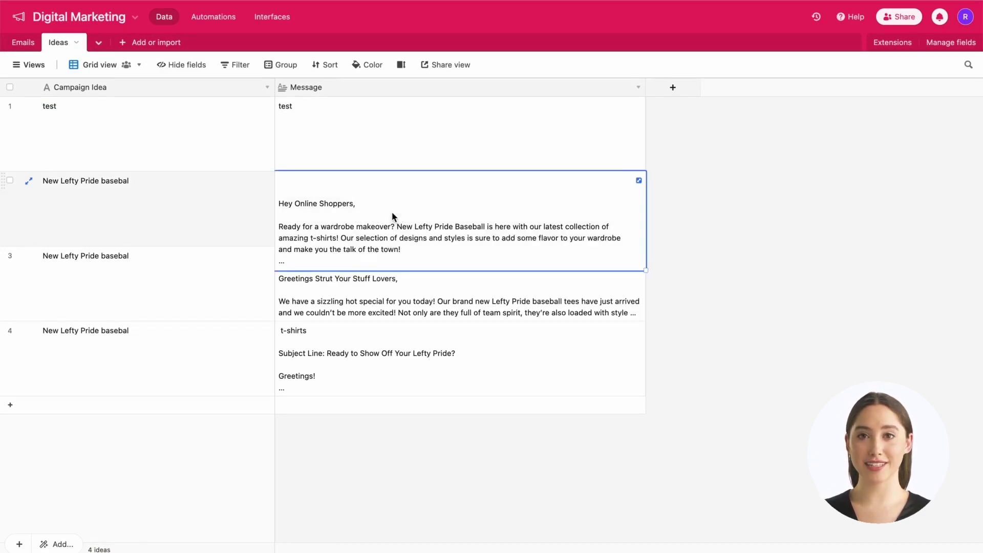
click(371, 306)
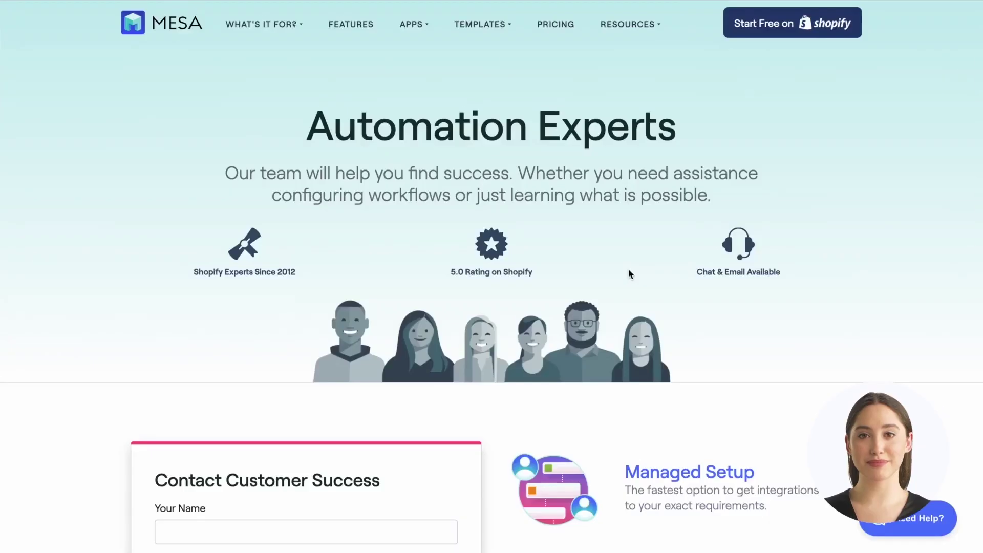
scroll(629, 273, down, 2)
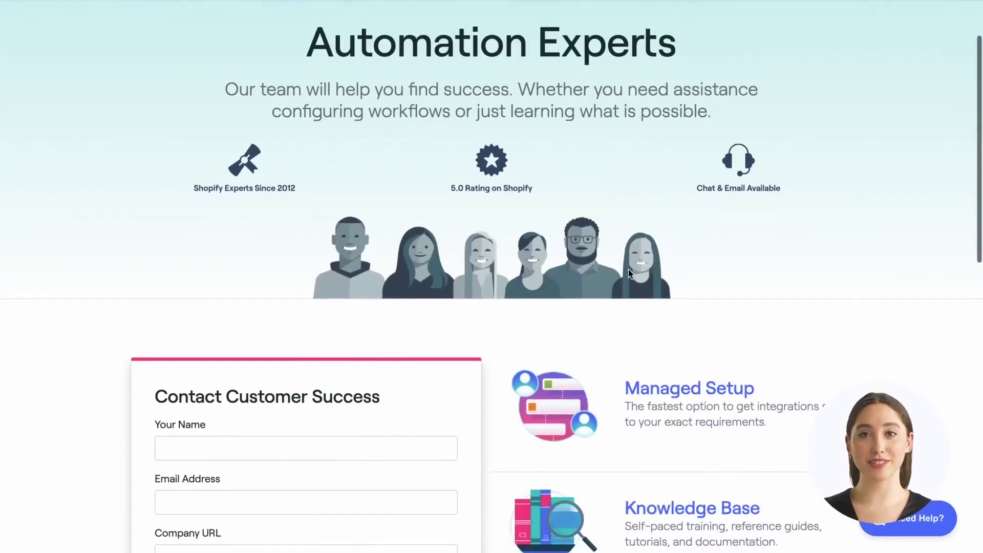
- Review the Contact Customer Success form's Name, Email, Company URL and message fields
scroll(630, 273, down, 5)
scroll(628, 273, down, 1)
click(354, 144)
click(342, 194)
click(325, 243)
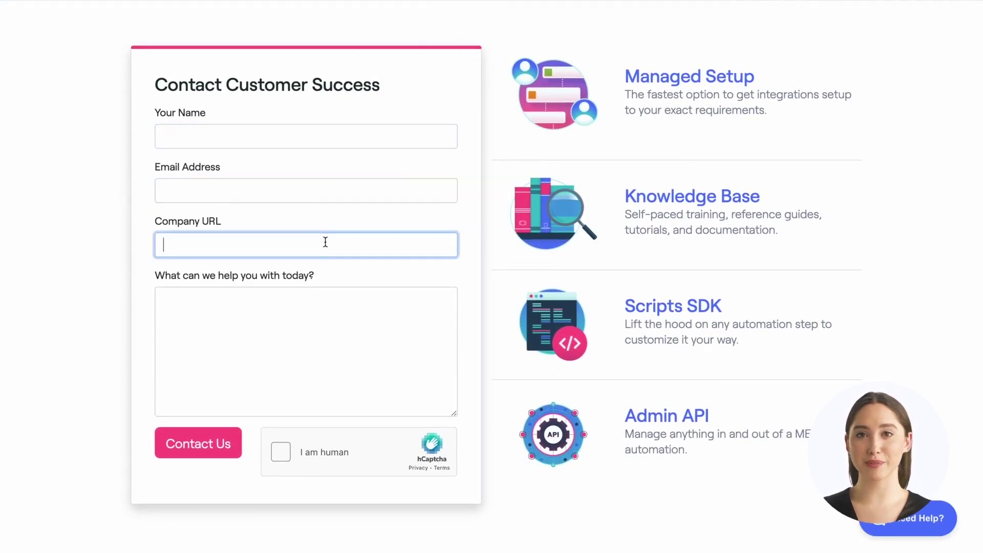
click(308, 339)
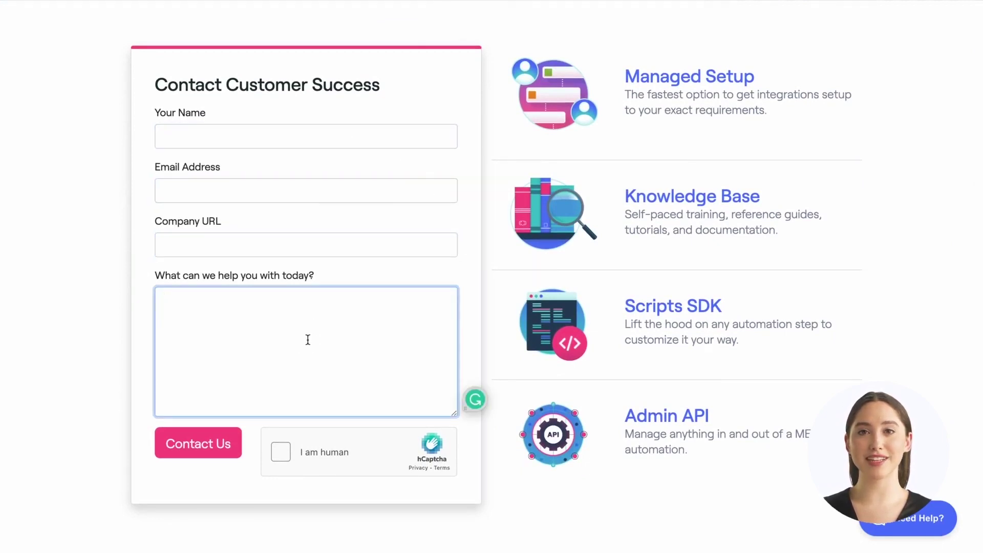